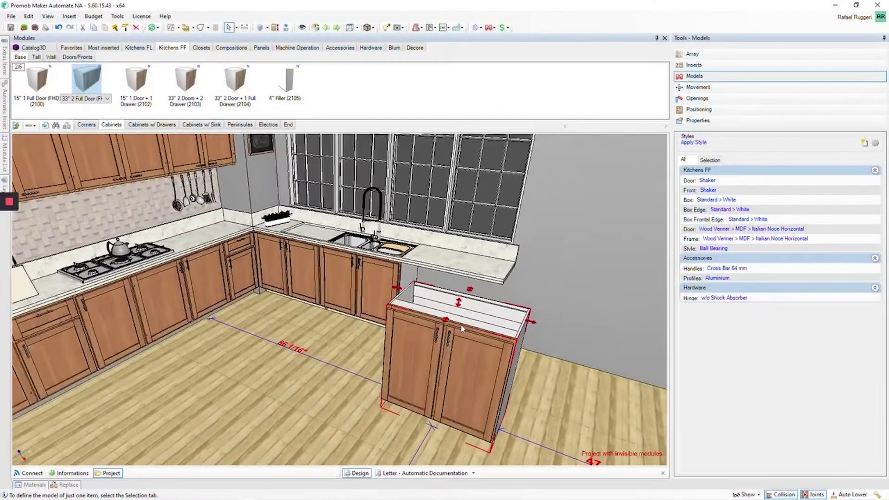
Step: Swap the island for a 33" two-door base cabinet, widen it to 36", and place it on the sink-wall run
double_click(455, 359)
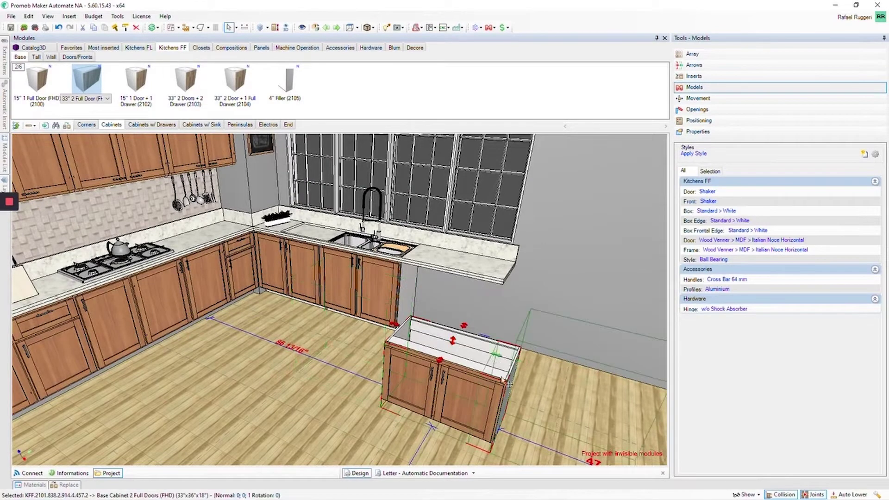
left_click(697, 121)
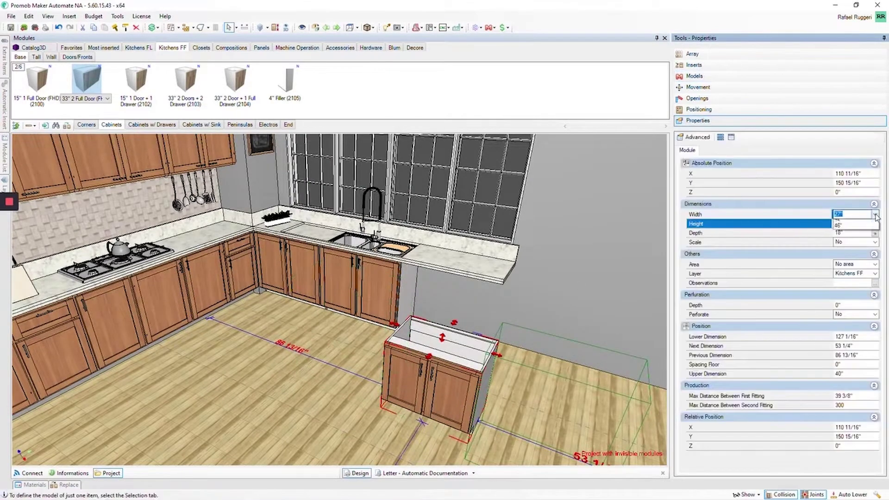
left_click(854, 223)
left_click(839, 224)
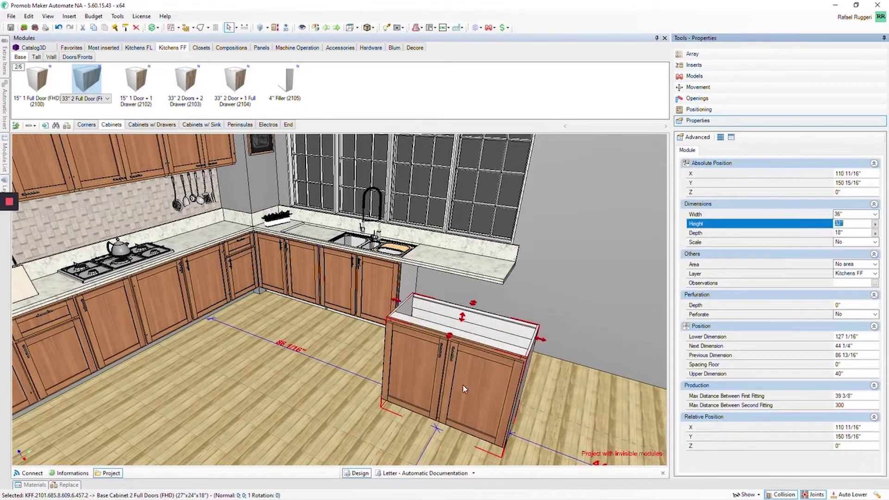
left_click_drag(463, 384, 450, 304)
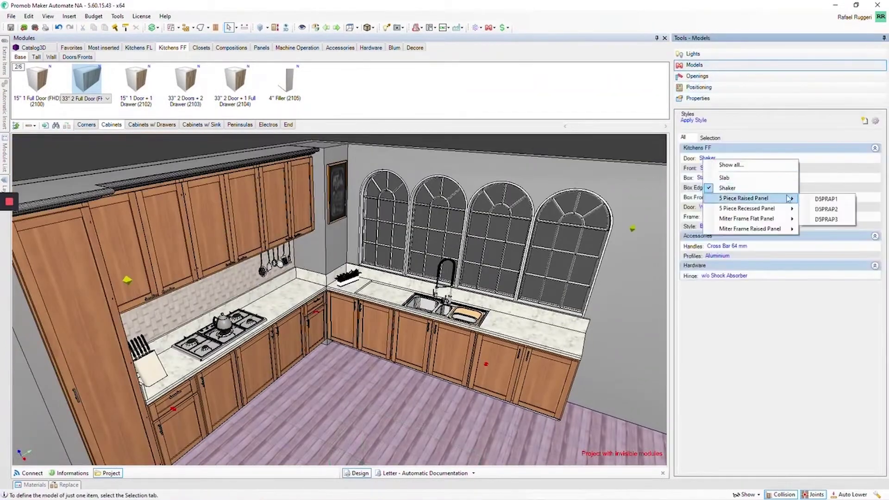
Step: Apply the D5PRAP2 5-piece raised-panel style to all kitchen doors and fronts
left_click(826, 208)
left_click(715, 167)
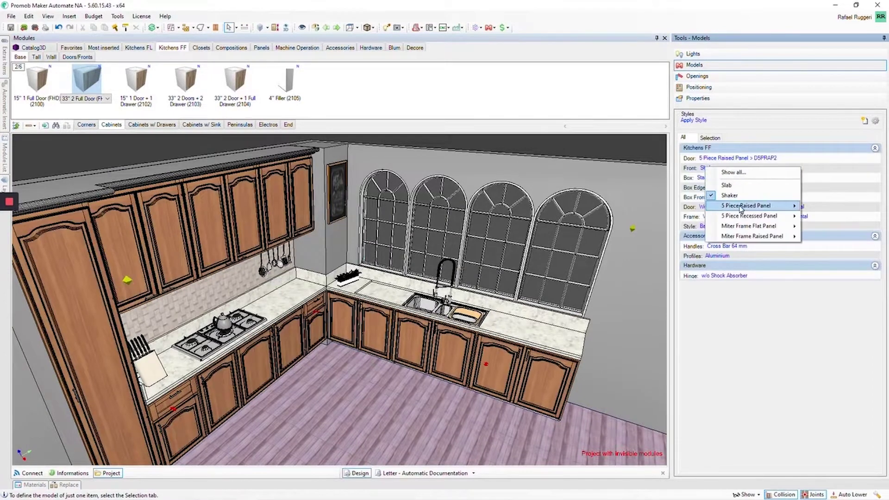
mouse_move(745, 205)
left_click(826, 218)
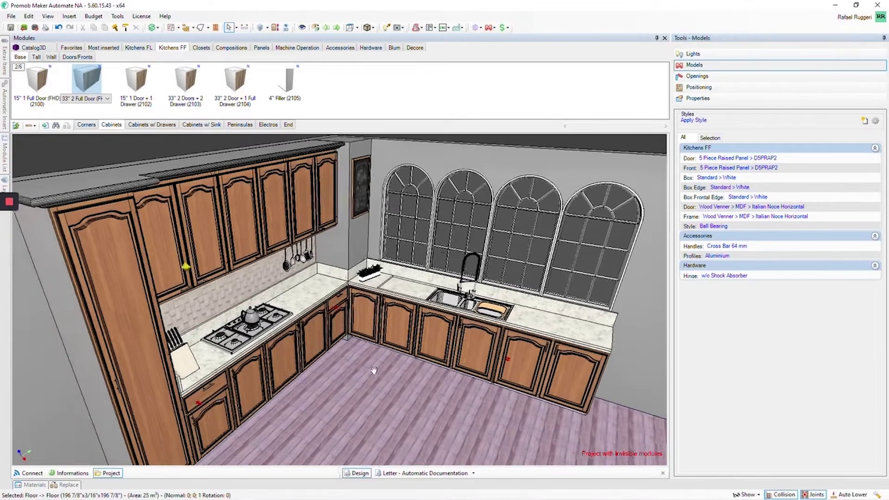
middle_click_drag(384, 396, 332, 387)
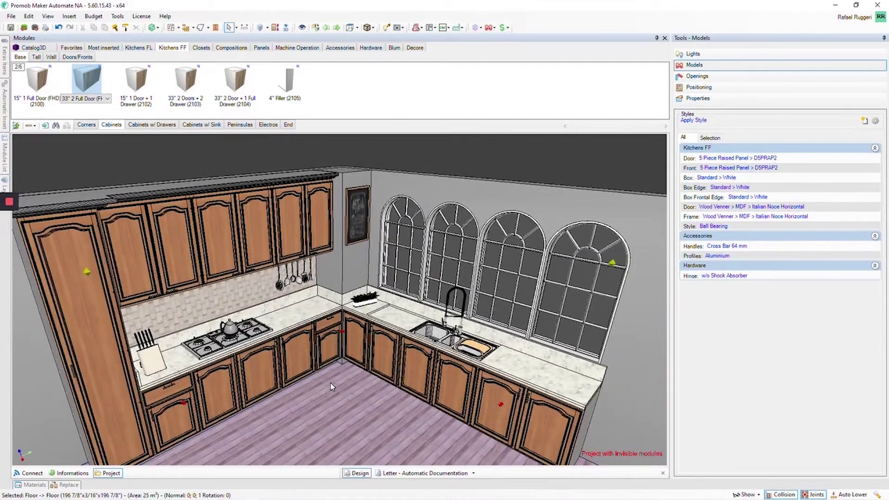
left_click(415, 47)
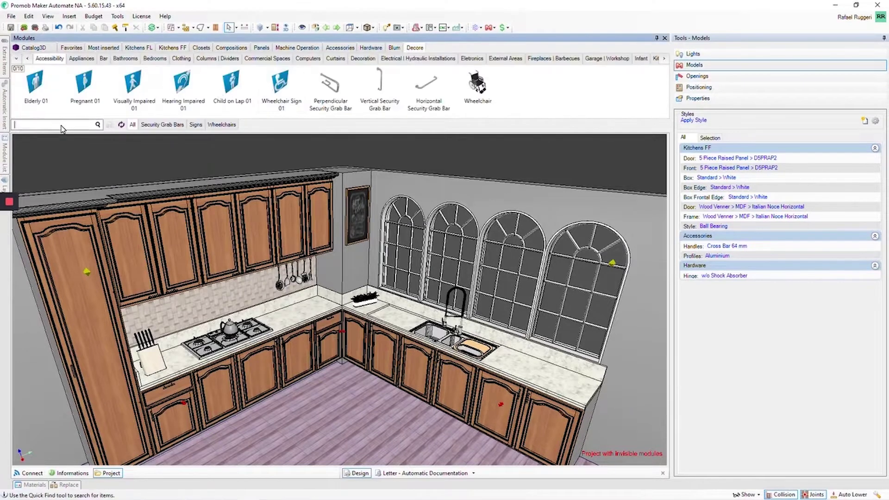
type("coffee")
Step: Search 'coffee' and place Coffee Machine 01 on the countertop beside the sink
key("Return")
left_click(36, 87)
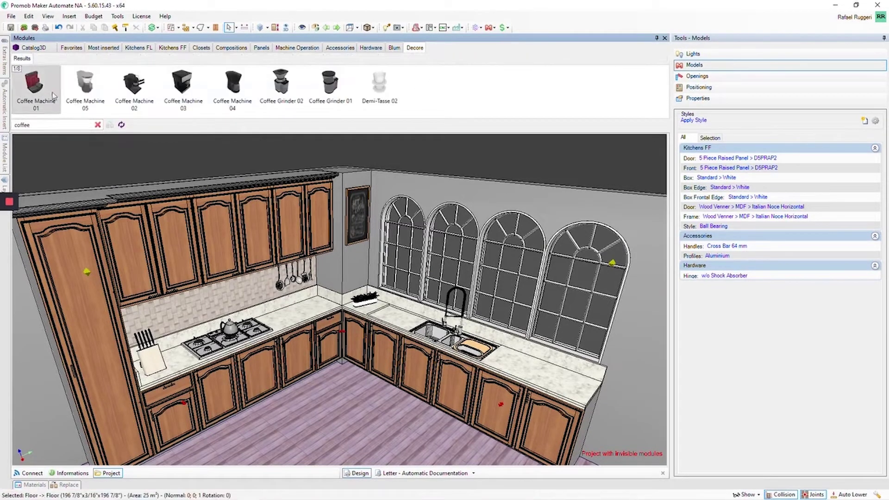
left_click(548, 389)
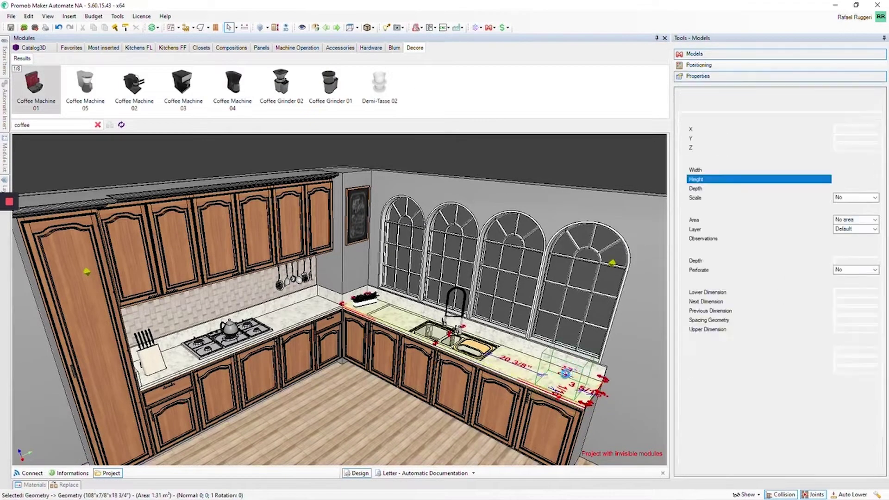
scroll(549, 379, "up", 4)
middle_click_drag(564, 381, 486, 337)
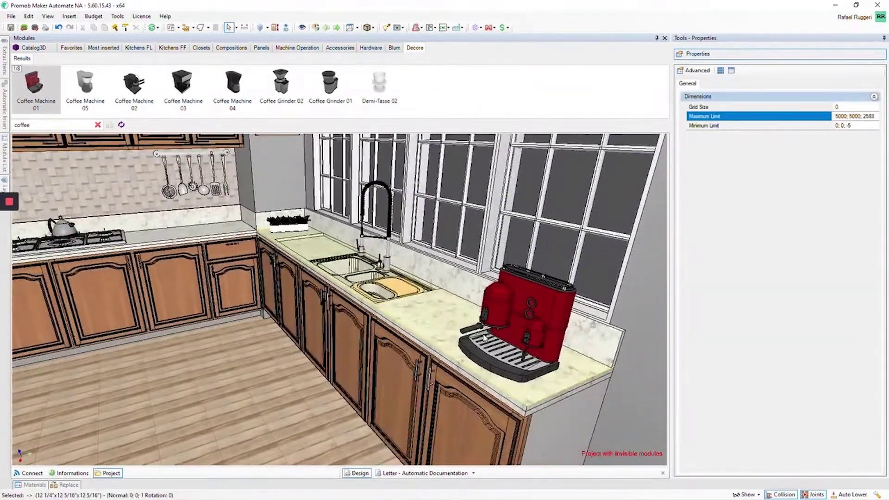
Step: Switch the kitchen to shaded view and zoom in on the coffee machine
left_click(375, 27)
left_click(413, 56)
left_click(367, 27)
mouse_move(445, 431)
middle_mouse_down()
mouse_move(487, 246)
mouse_move(375, 394)
mouse_move(368, 381)
middle_mouse_up()
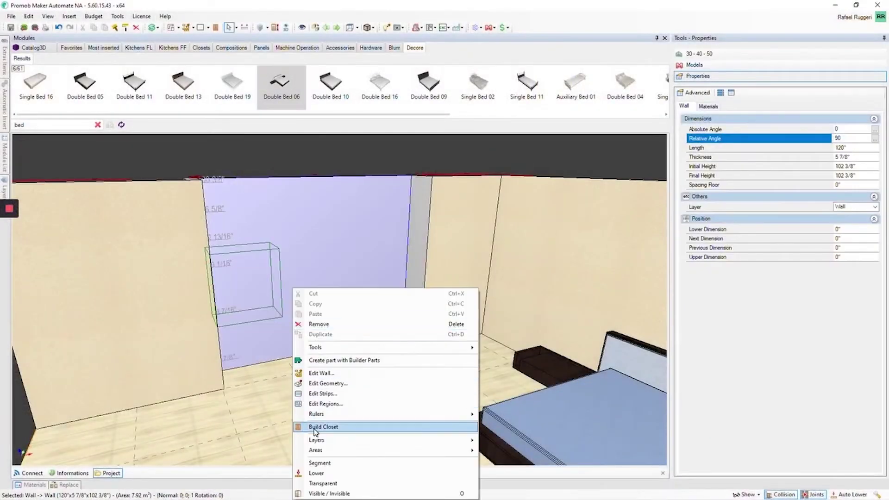
Step: Draft an Internal Slide Door w/ Toekick closet across the wall, 20" deep, with three sections
left_click(389, 399)
left_click(365, 182)
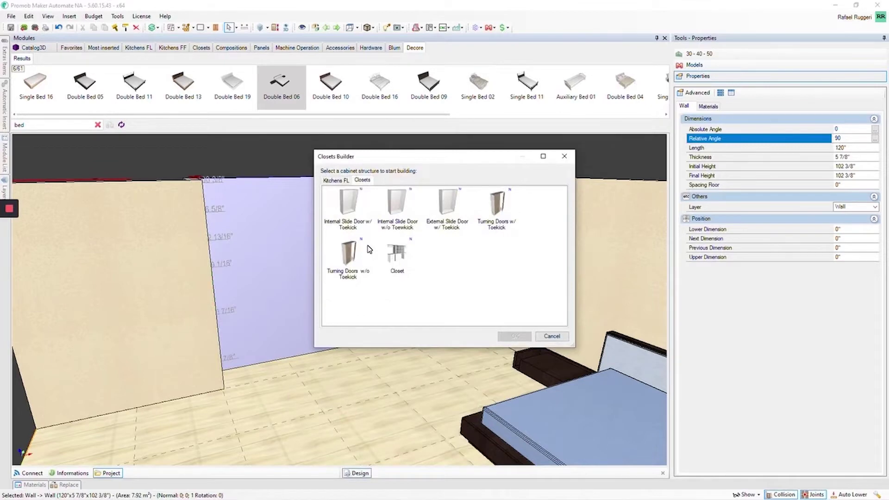
double_click(344, 210)
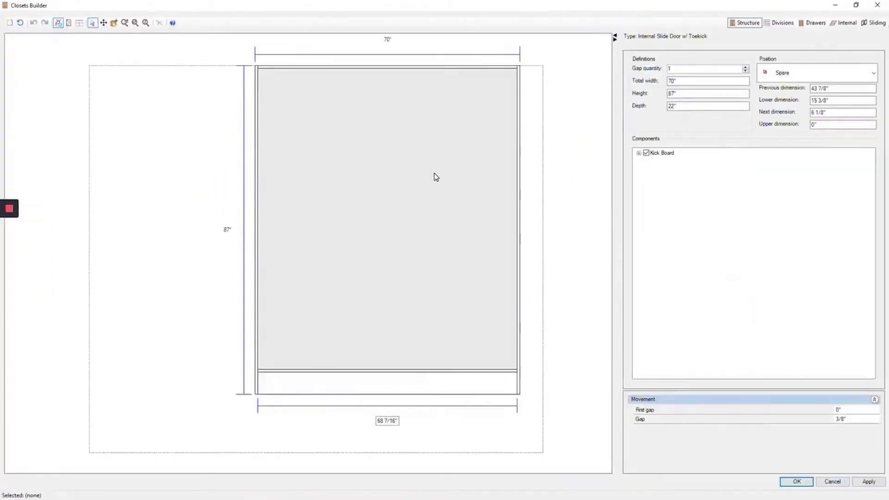
left_click_drag(379, 267, 354, 170)
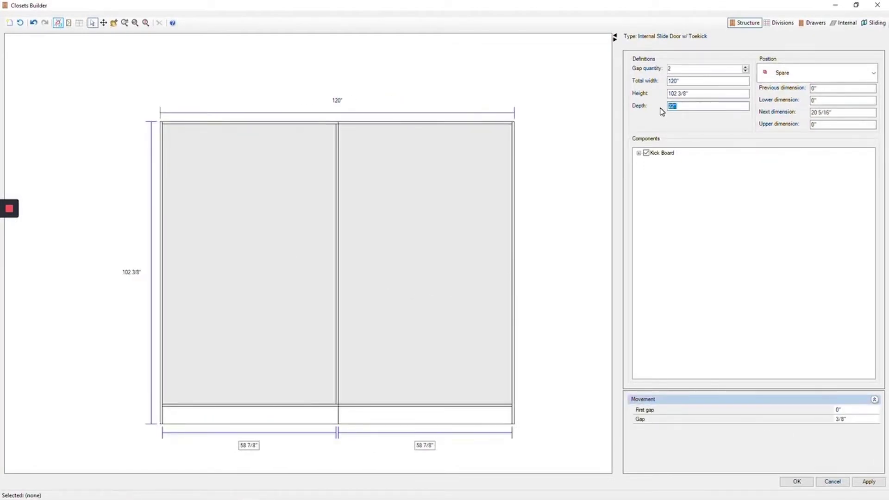
type("0")
left_click(747, 67)
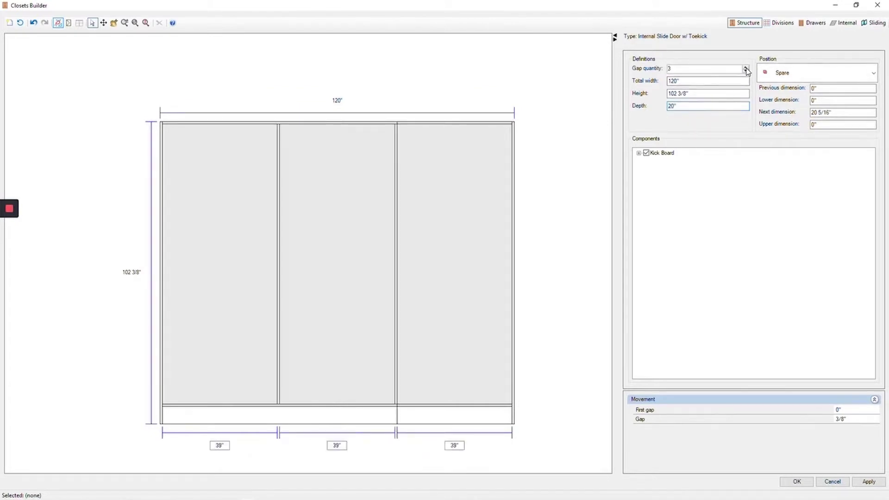
left_click(782, 22)
left_click(264, 255)
Step: Add fixed shelves across the left and middle closet sections
left_click(660, 57)
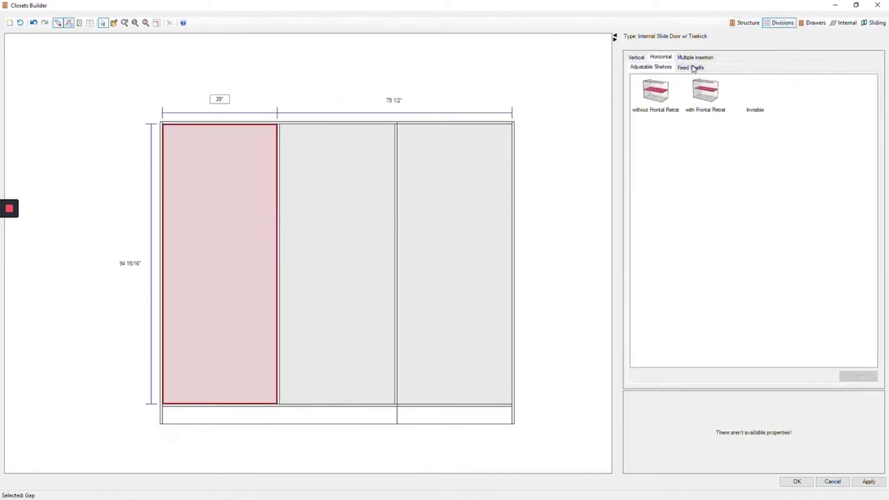
left_click(690, 67)
double_click(655, 97)
left_click(337, 208)
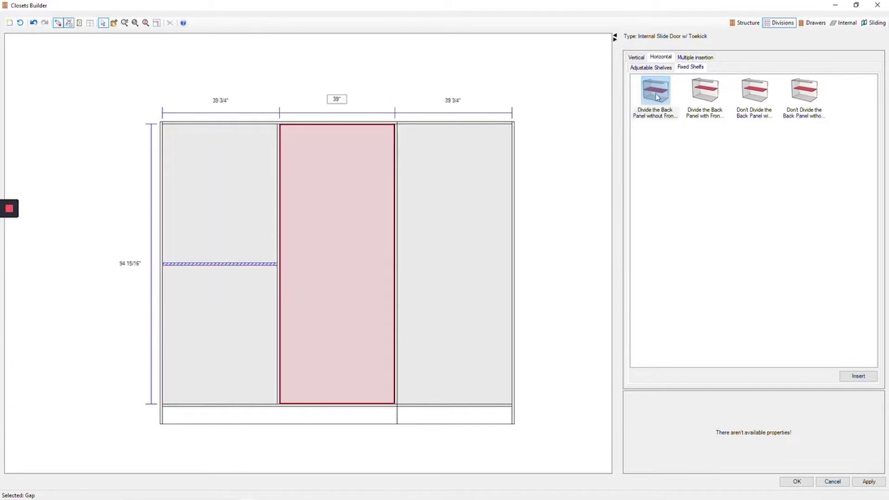
double_click(656, 97)
Step: Divide the lower-left compartment into a cubby grid and add a shelf to the lower-middle one
left_click(237, 346)
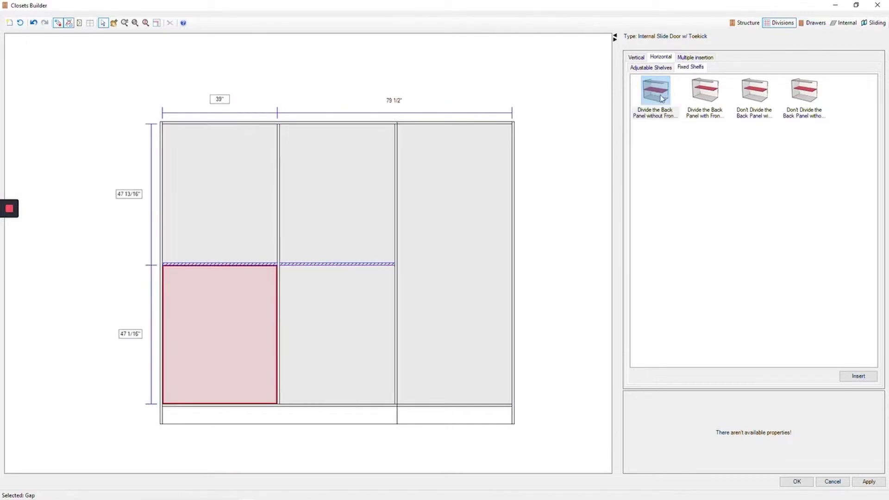
left_click(695, 58)
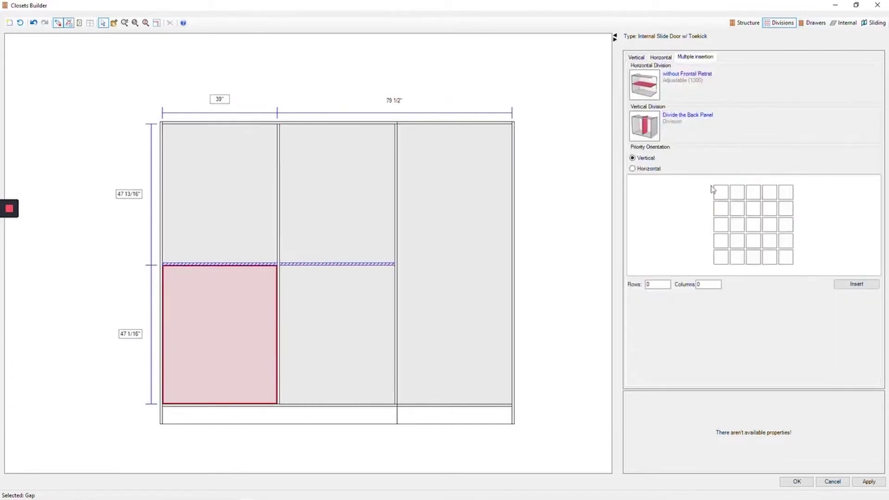
left_click(737, 224)
left_click(661, 57)
left_click(337, 320)
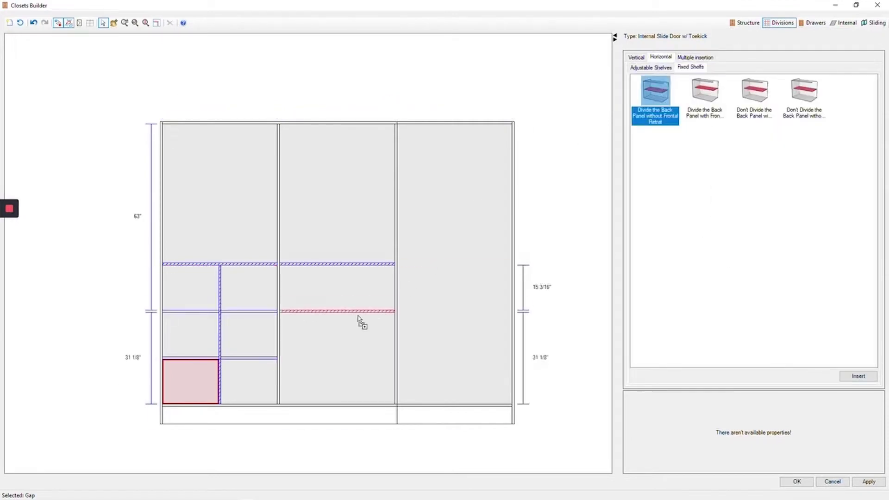
double_click(656, 98)
left_click(337, 358)
Step: Hang tube hanger rods in the right closet section
left_click(816, 23)
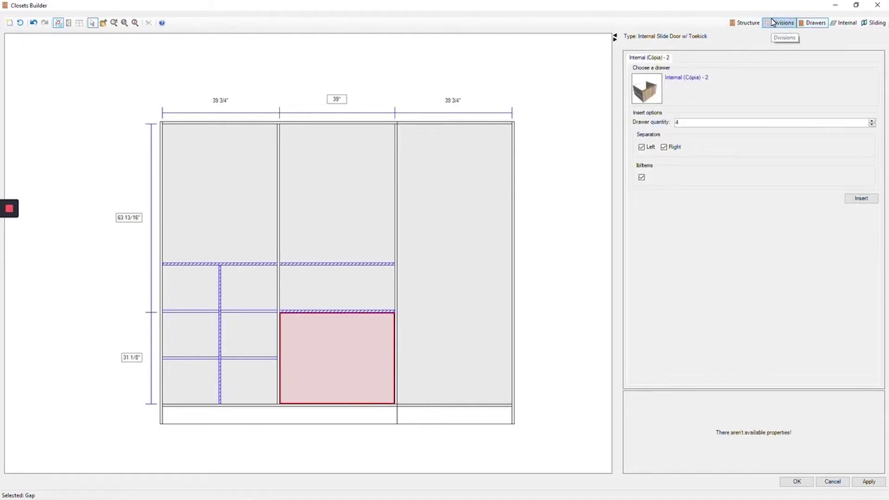
left_click(844, 23)
left_click(671, 58)
left_click(704, 84)
left_click(455, 228)
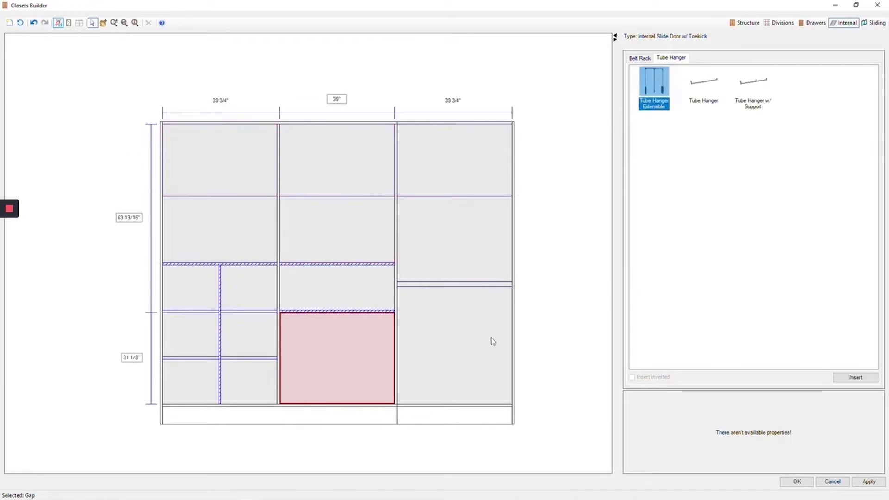
Step: Add sliding doors to the closet and confirm the door settings
left_click(874, 23)
left_click(862, 102)
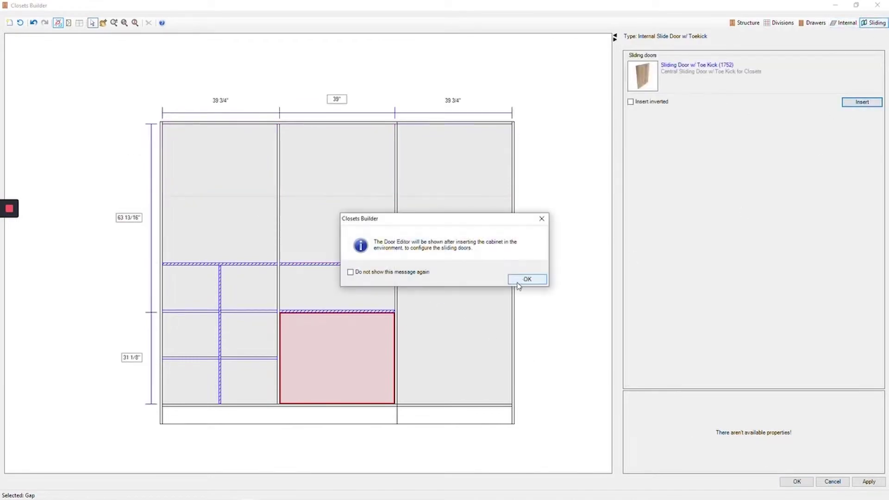
left_click(525, 280)
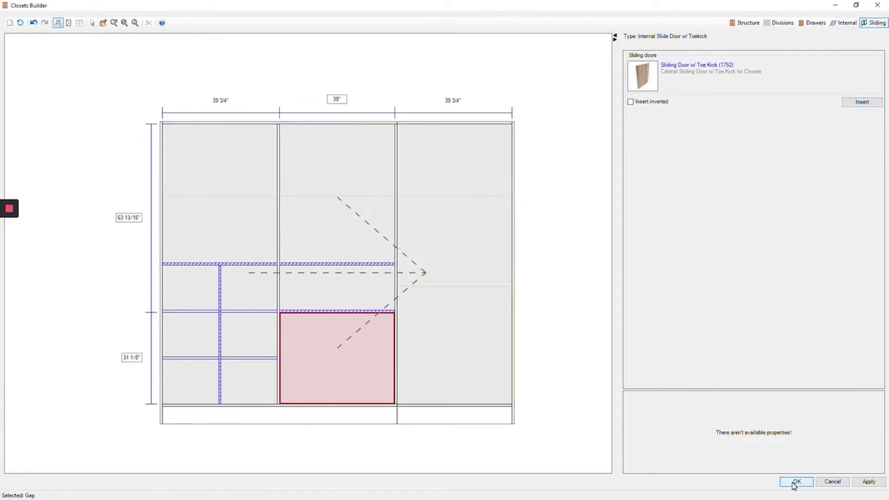
left_click(794, 483)
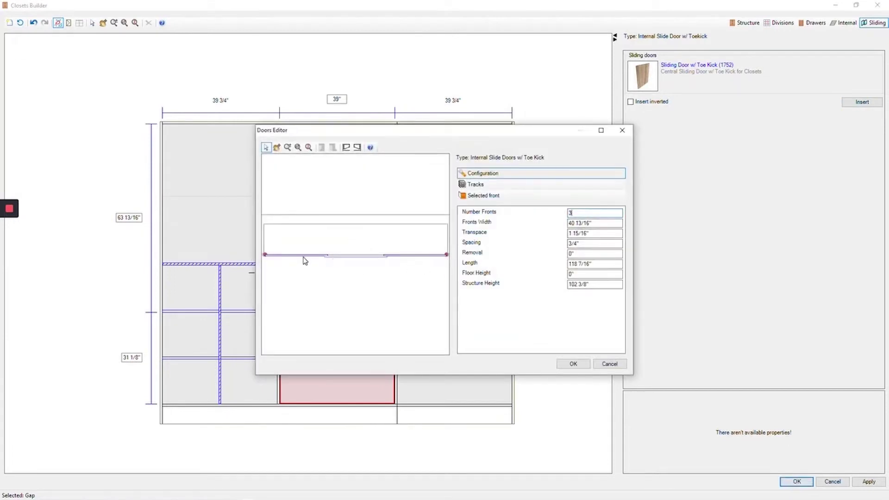
left_click(573, 364)
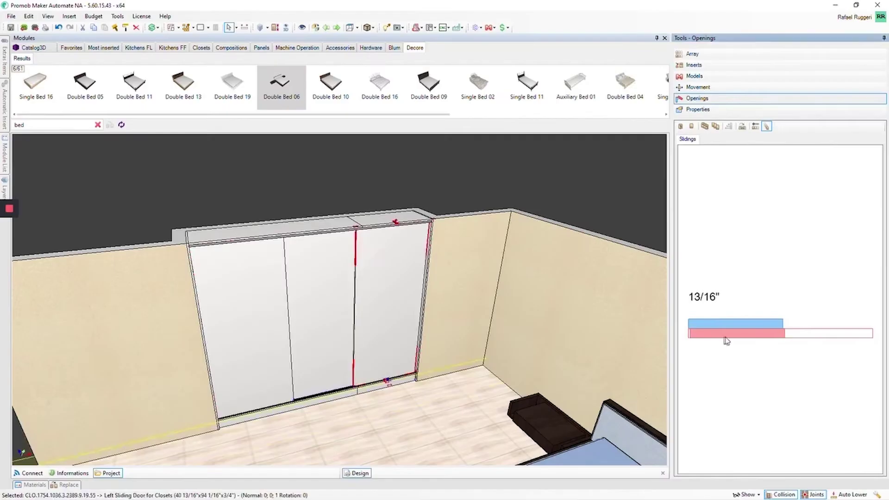
Step: Close the sliding doors, then give the box Cinnamon Horizontal and the doors Wengue Ravenna Horizontal
mouse_move(778, 323)
left_mouse_down()
mouse_move(695, 322)
mouse_move(723, 338)
mouse_move(695, 338)
left_mouse_up()
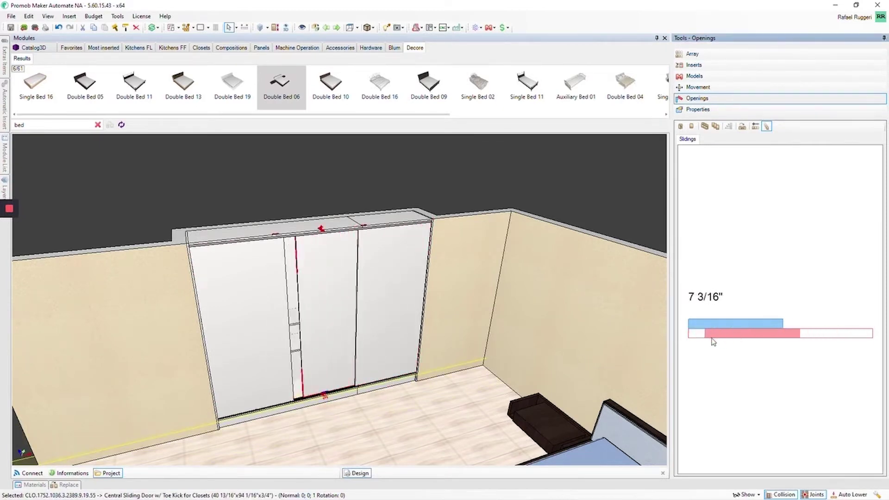
left_click(430, 396)
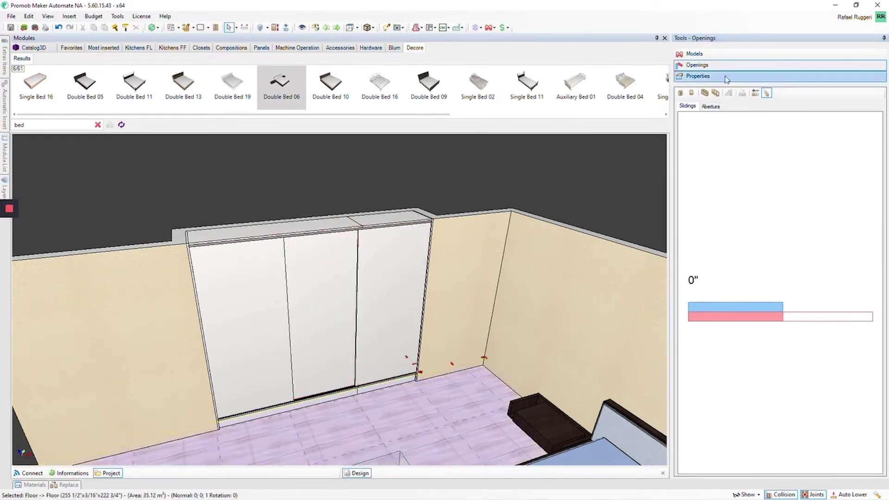
left_click(695, 54)
left_click(716, 147)
mouse_move(747, 164)
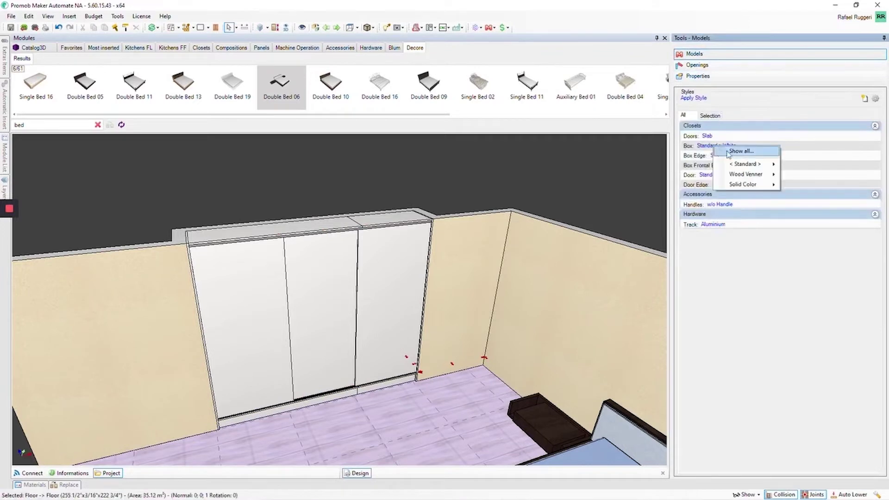
left_click(753, 180)
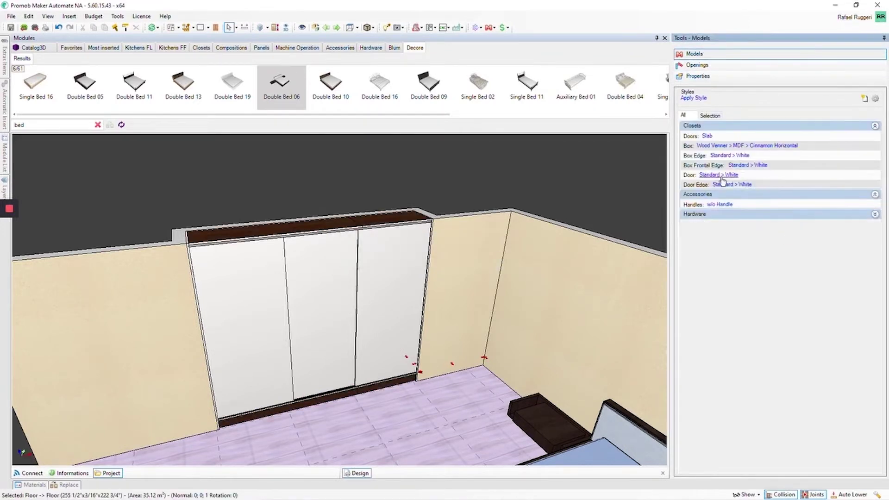
left_click(715, 176)
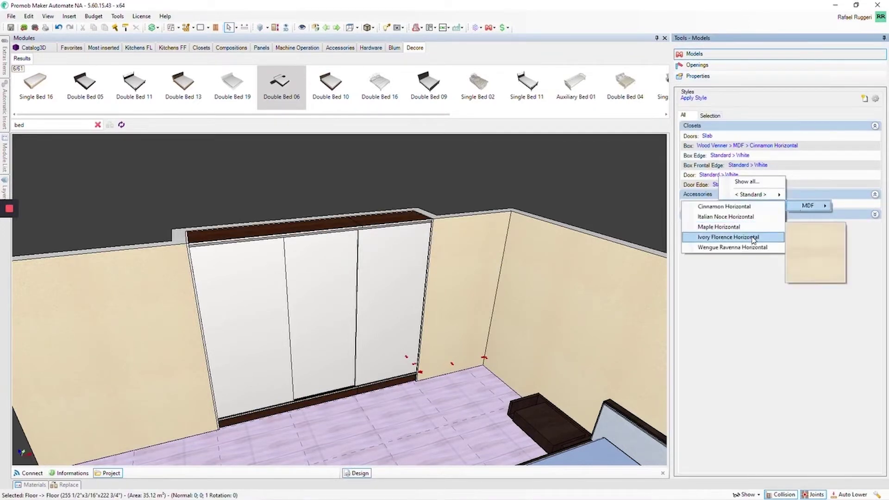
left_click(732, 248)
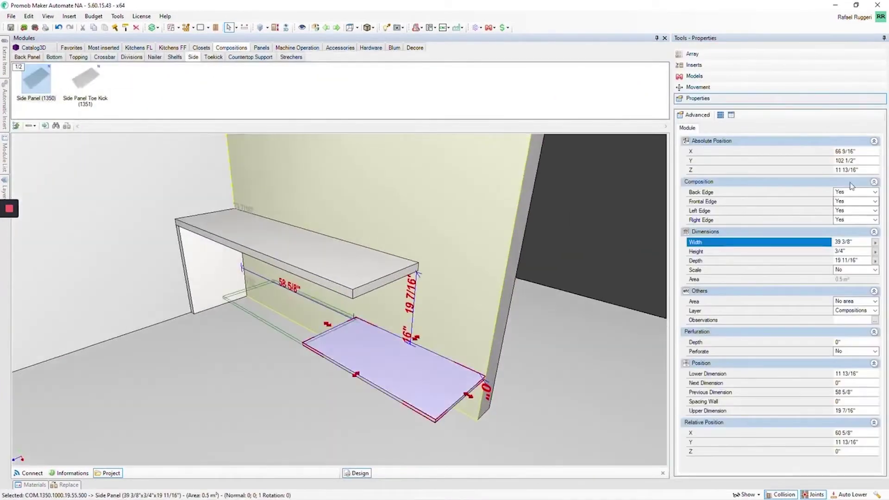
type("32")
Step: Size the side panel to 32" wide by 10" deep and rotate it 90° upright
key("Return")
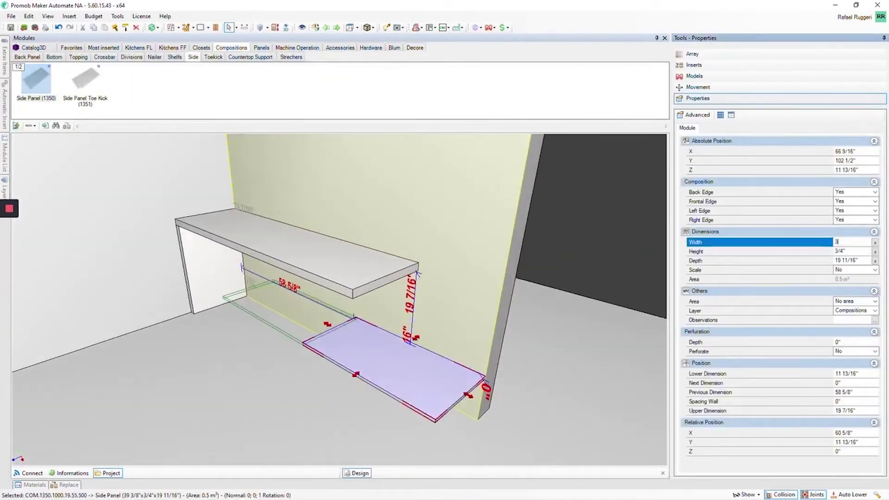
left_click(844, 260)
type("10")
key("Return")
left_click(699, 87)
left_click(875, 125)
left_click(685, 144)
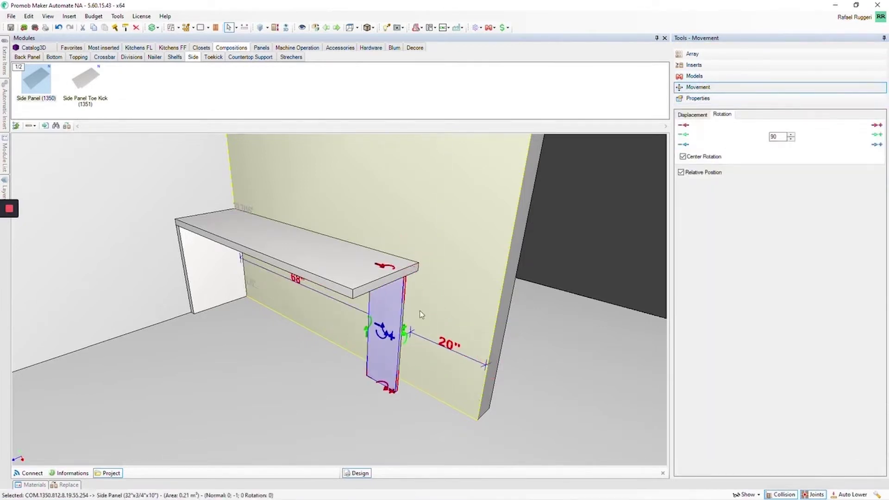
Step: Set the panel's spacing from the wall and delete the unit's bottom panel
left_click(697, 98)
left_click(840, 402)
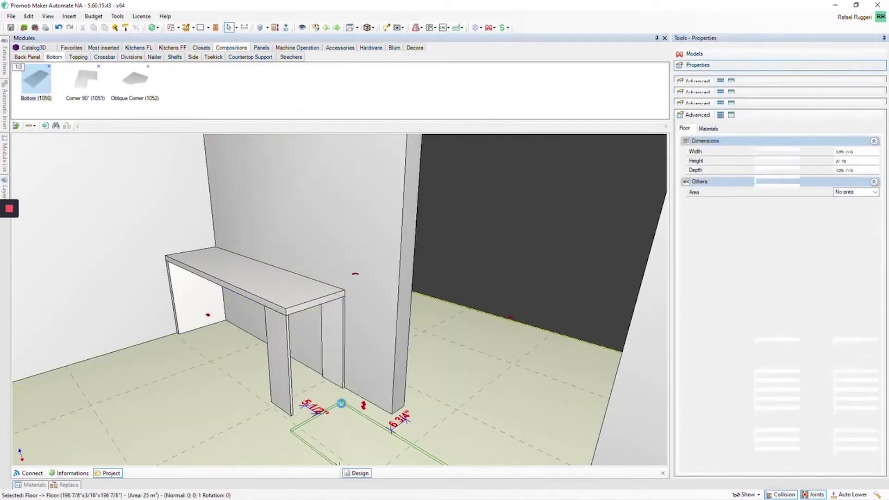
left_click(764, 242)
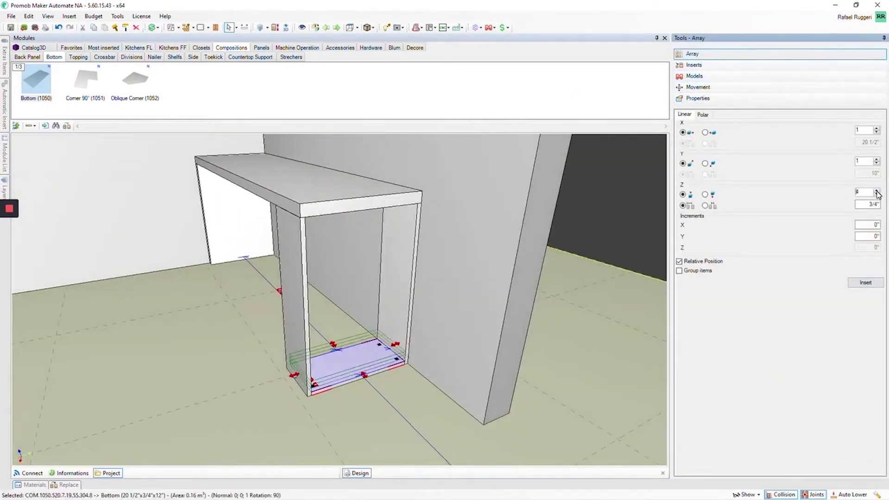
type("5")
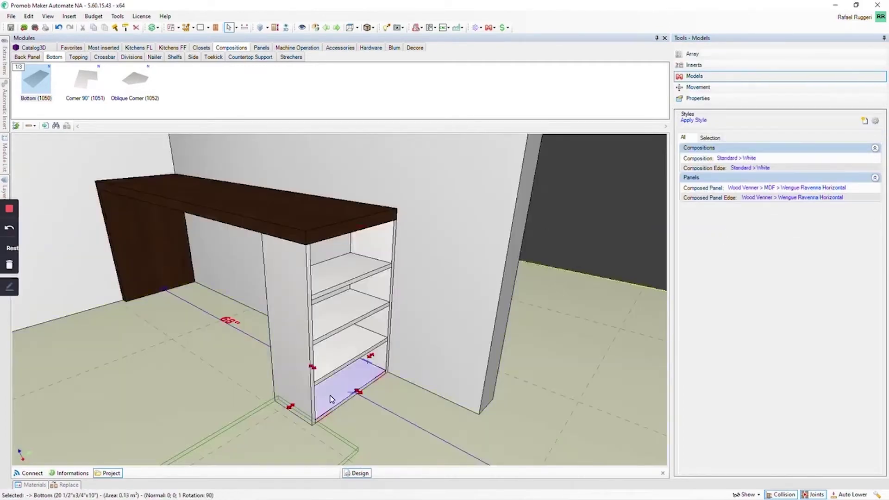
right_click(331, 398)
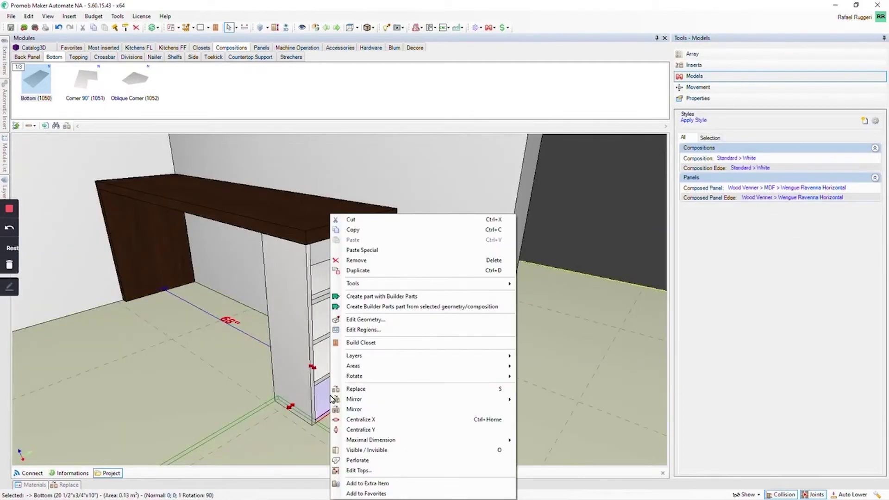
left_click(362, 271)
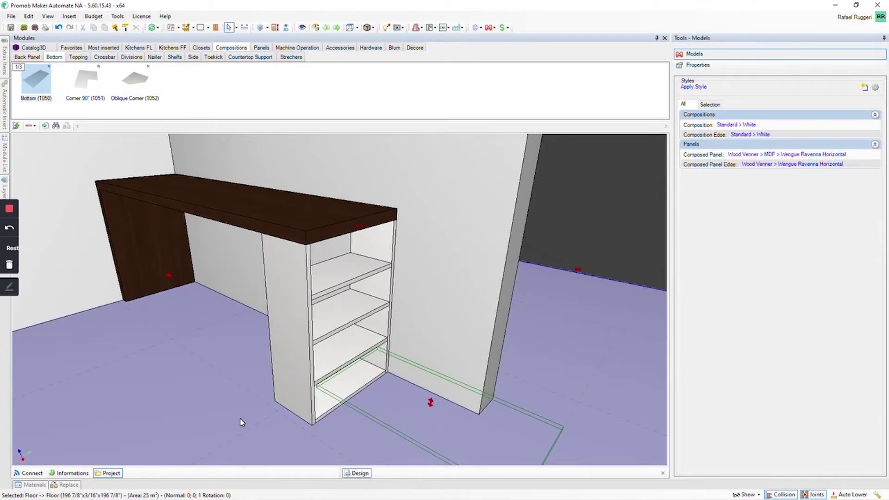
Step: Rebuild the bottom as a custom 'Bottom Template' part with an S-curved front edge
right_click(334, 403)
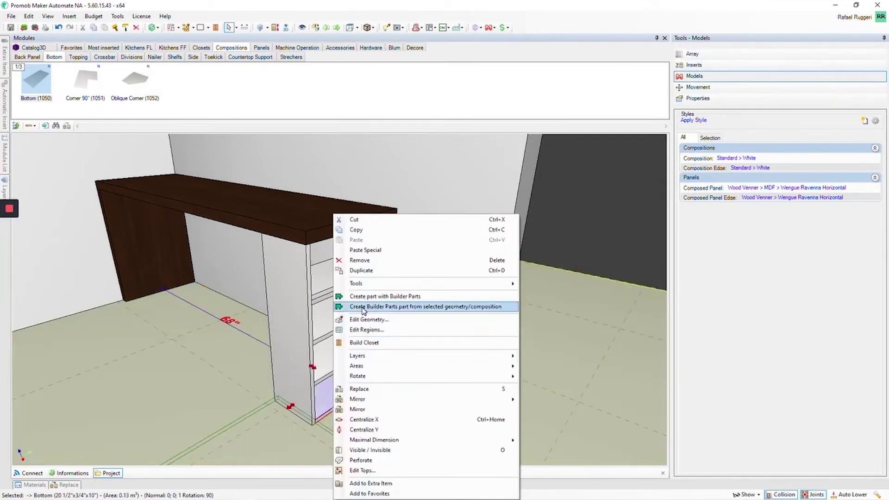
left_click(389, 308)
left_click_drag(529, 102, 519, 27)
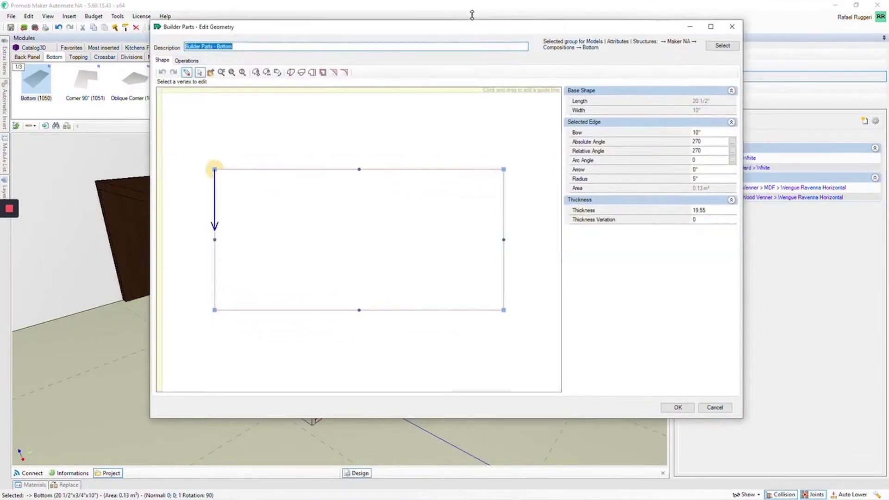
left_click_drag(155, 161, 78, 161)
left_click_drag(525, 417, 525, 453)
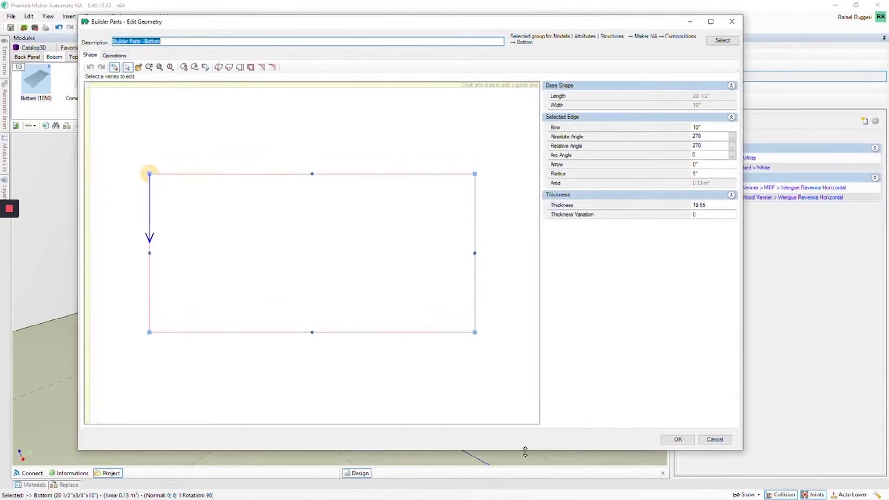
left_click(184, 68)
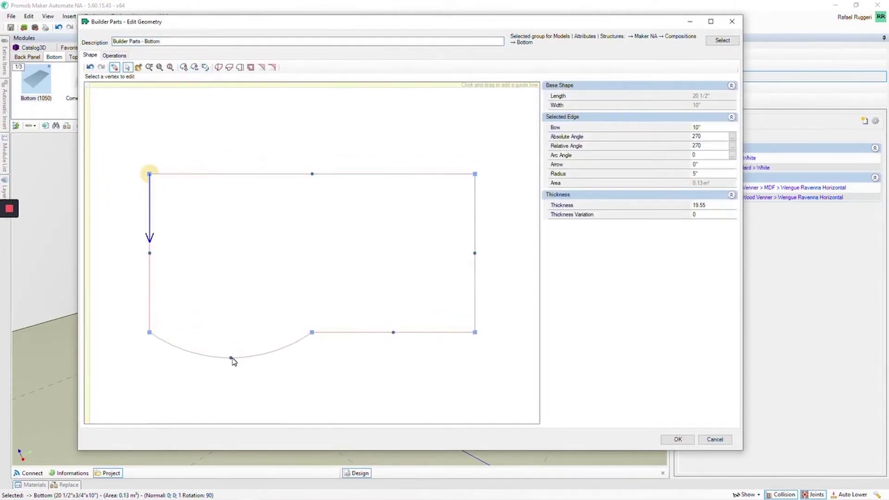
left_click(709, 155)
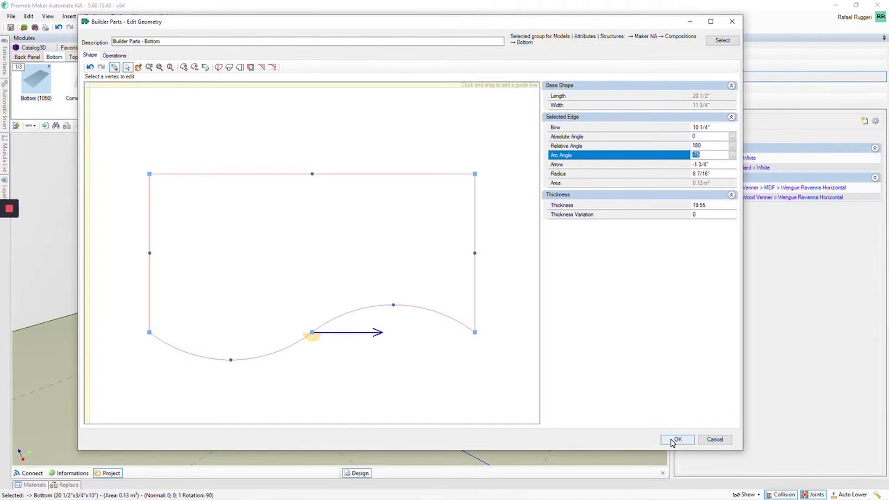
key("Tab")
type("Bottom Template")
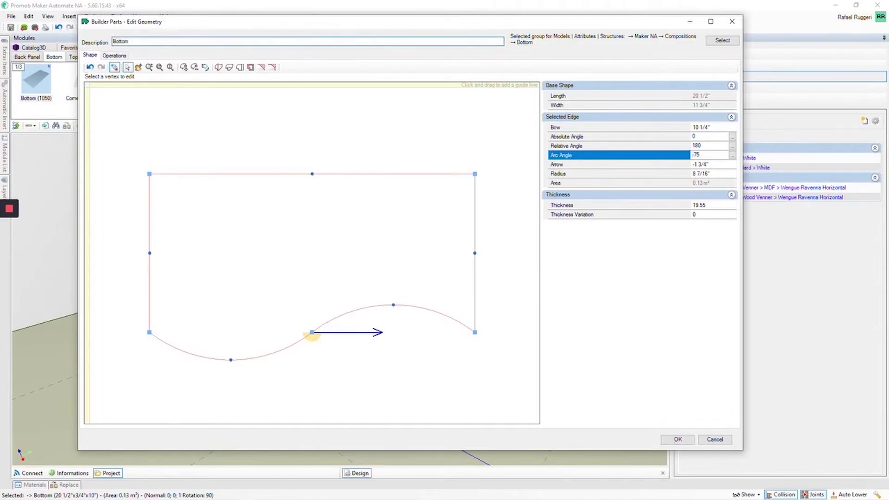
left_click(679, 440)
left_click(491, 274)
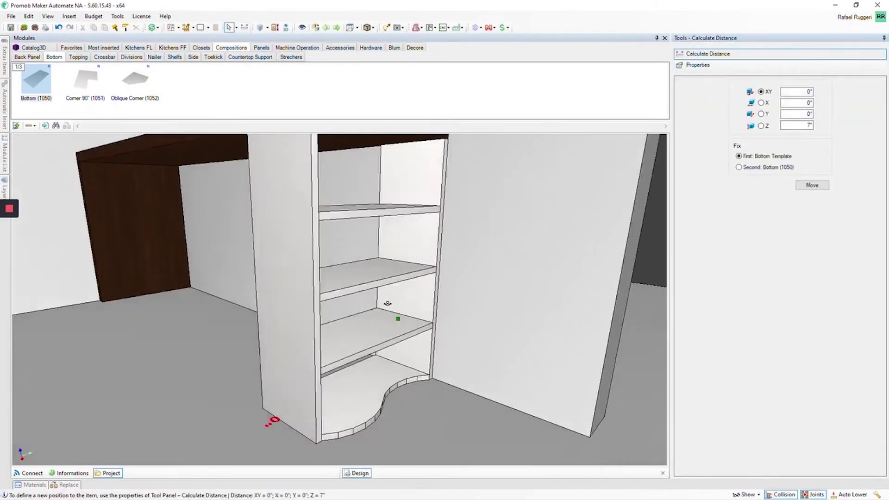
Step: Delete the flat shelves from the shelf unit
middle_click_drag(310, 397, 353, 277)
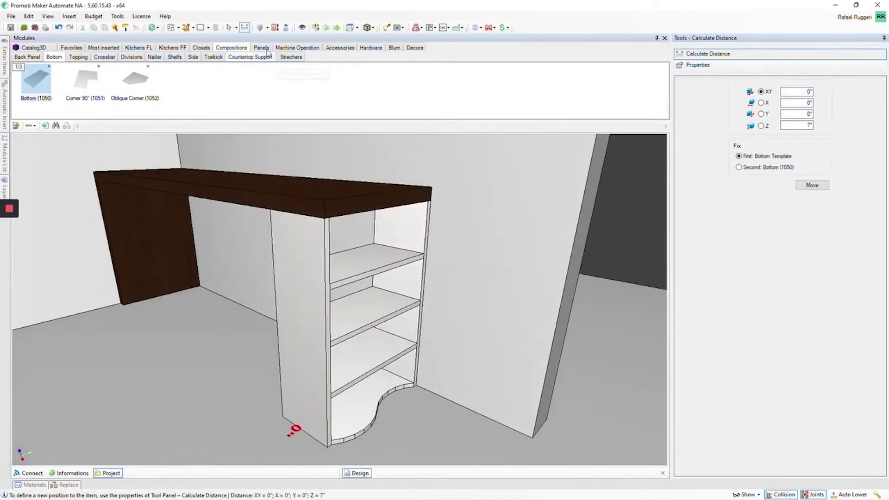
left_click(354, 278)
key("Delete")
left_click(368, 306)
key("Delete")
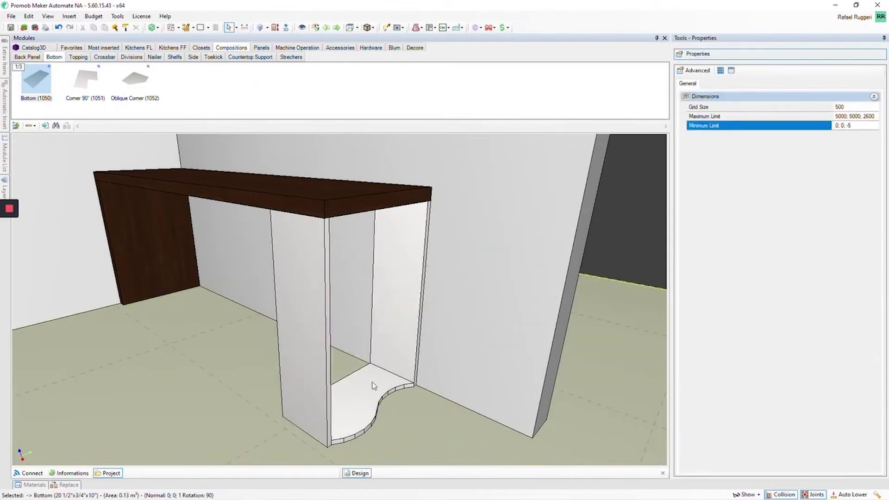
Step: Array the curved Bottom Template three times in Z to form curved shelves
left_click(376, 394)
left_click(692, 54)
left_click(876, 185)
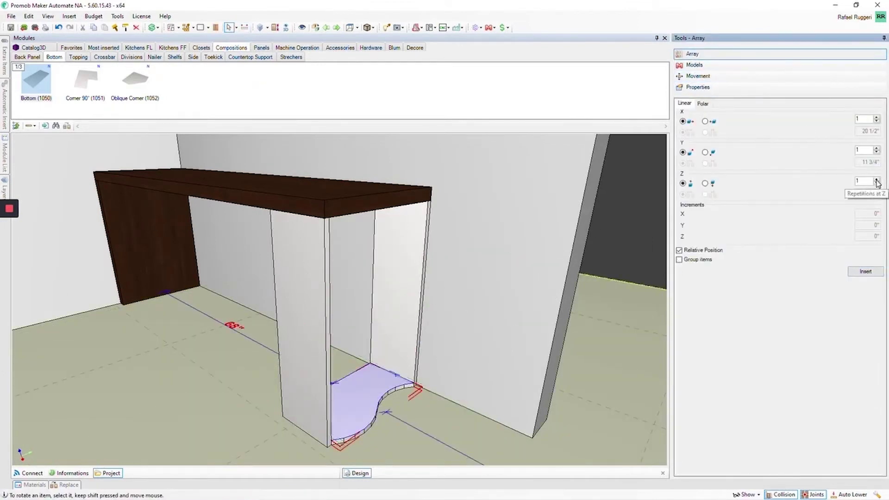
type("11")
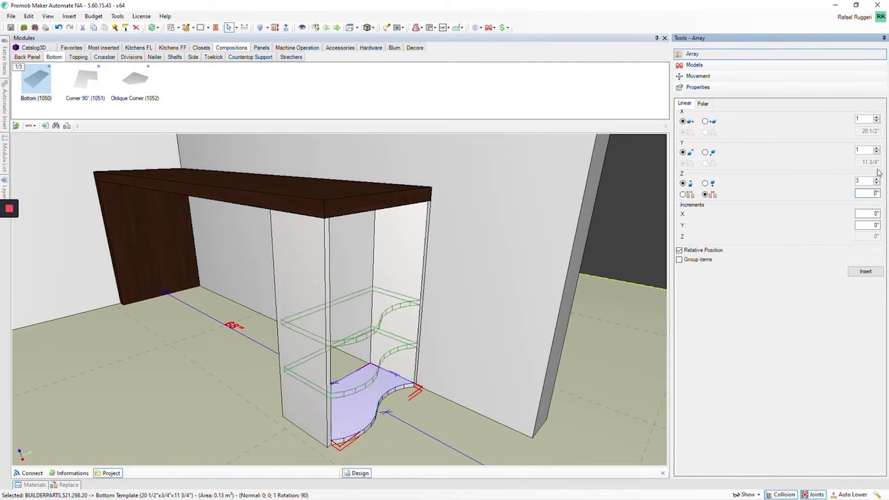
left_click(866, 271)
middle_click_drag(416, 348, 407, 409)
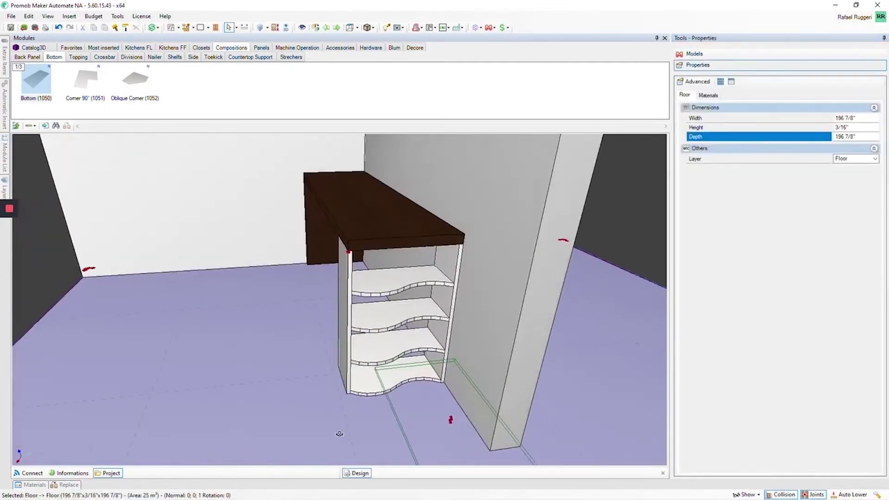
middle_click_drag(339, 434, 417, 434)
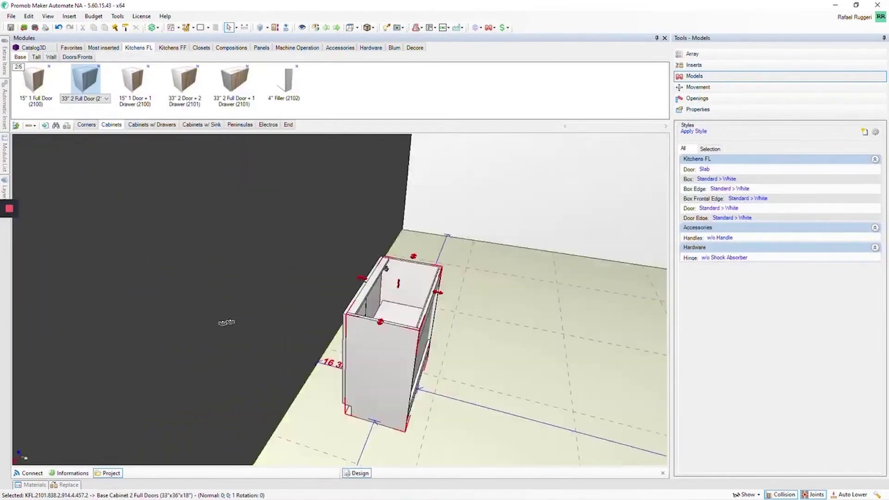
Step: Explode the two-door base cabinet into its parts, then reassemble it
middle_click_drag(227, 322, 334, 278)
right_click(337, 237)
left_click(362, 454)
mouse_move(347, 348)
middle_mouse_down()
mouse_move(284, 311)
mouse_move(361, 278)
mouse_move(326, 226)
middle_mouse_up()
right_click(327, 226)
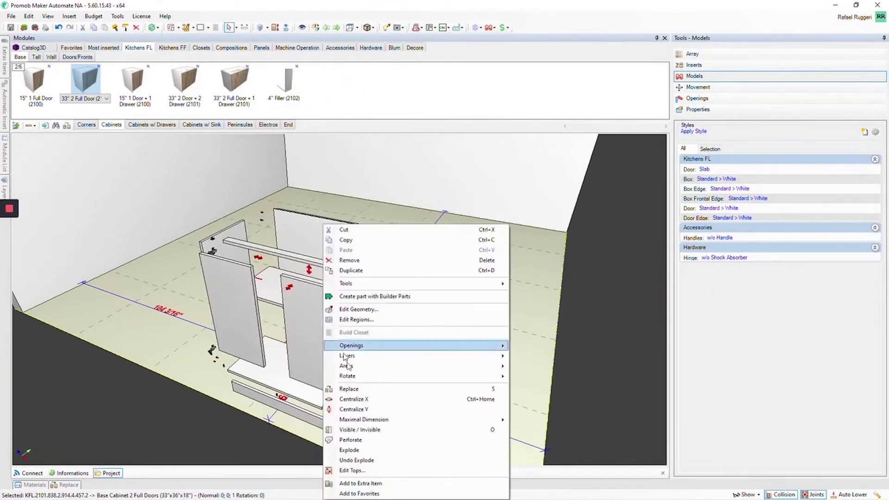
left_click(354, 461)
Step: Swing the cabinet doors open to 90° and back closed to 0°
left_click(697, 98)
left_click_drag(688, 229, 693, 226)
scroll(293, 295, "up", 5)
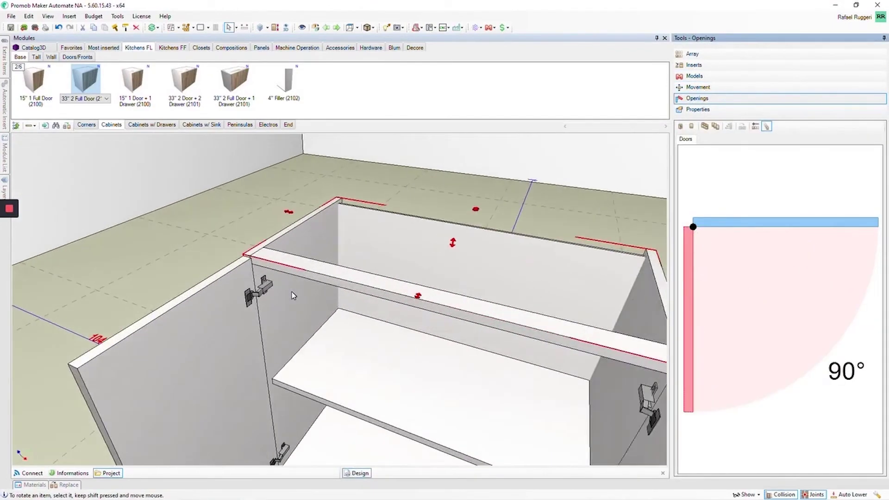
scroll(293, 295, "down", 5)
left_click_drag(688, 313, 786, 229)
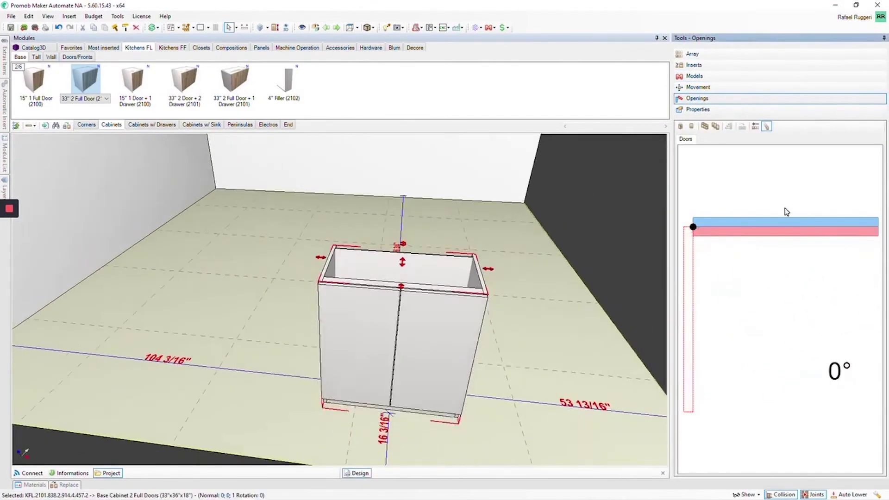
left_click(276, 28)
Step: Rename the feature configuration to 'Toekick Box Example'
left_click_drag(361, 111, 381, 95)
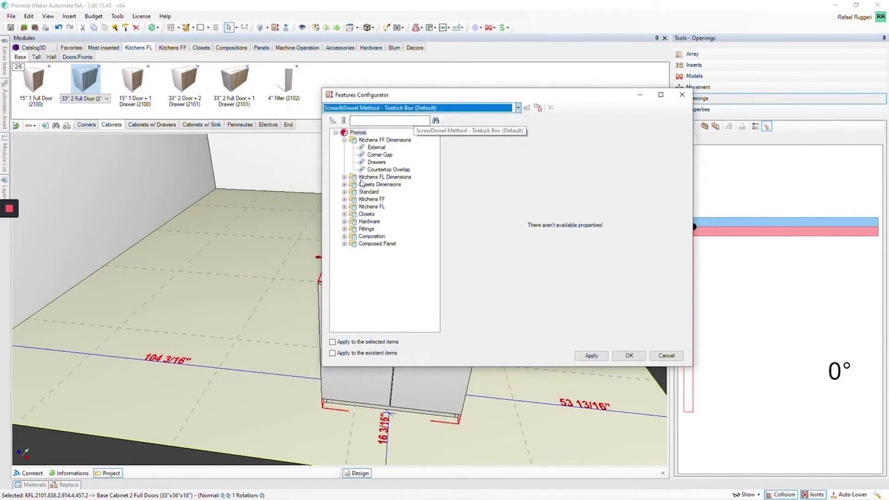
left_click(539, 109)
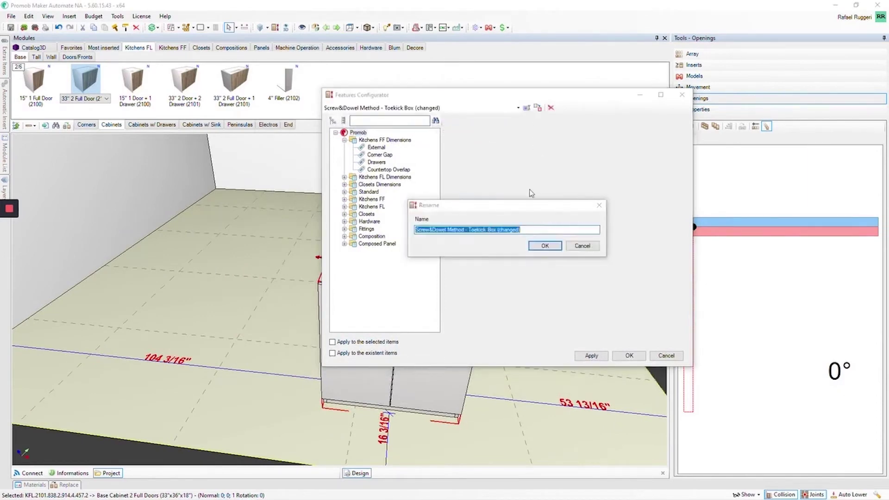
type("Exampl")
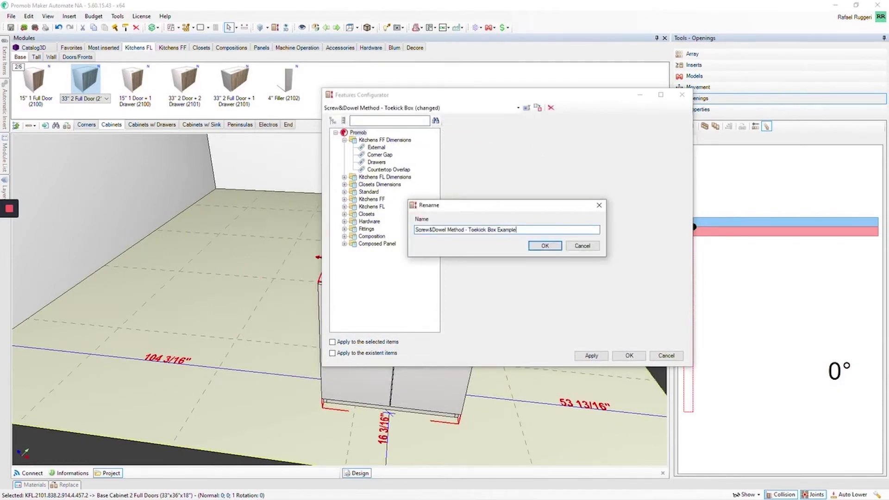
key("Return")
left_click_drag(417, 95, 466, 79)
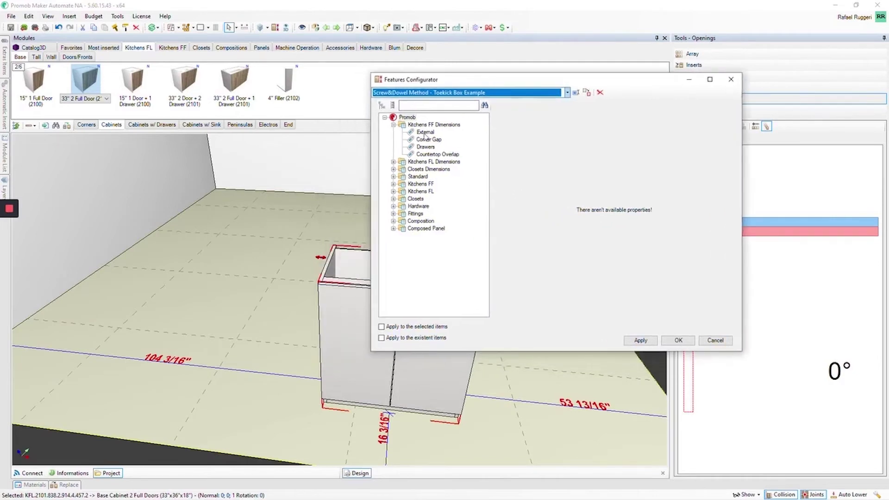
Step: Set the Kitchens FL > Structure > Box base to 4-inch plastic legs
left_click(395, 177)
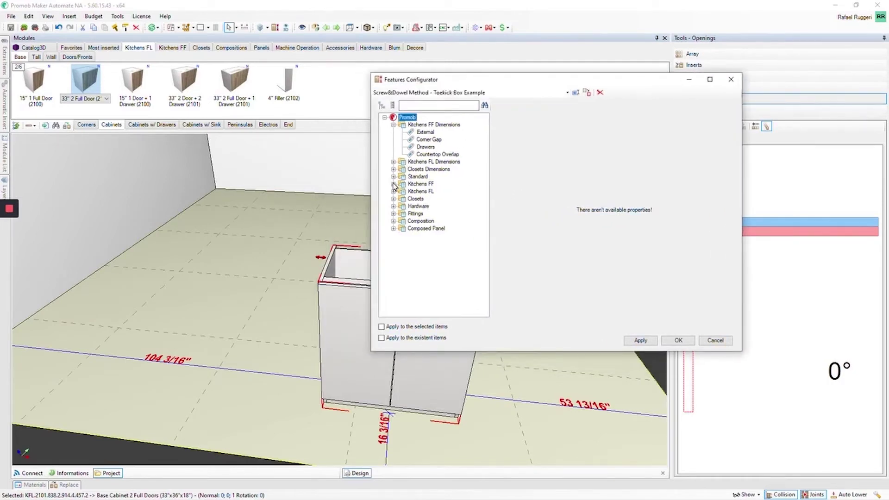
left_click(394, 192)
left_click(430, 213)
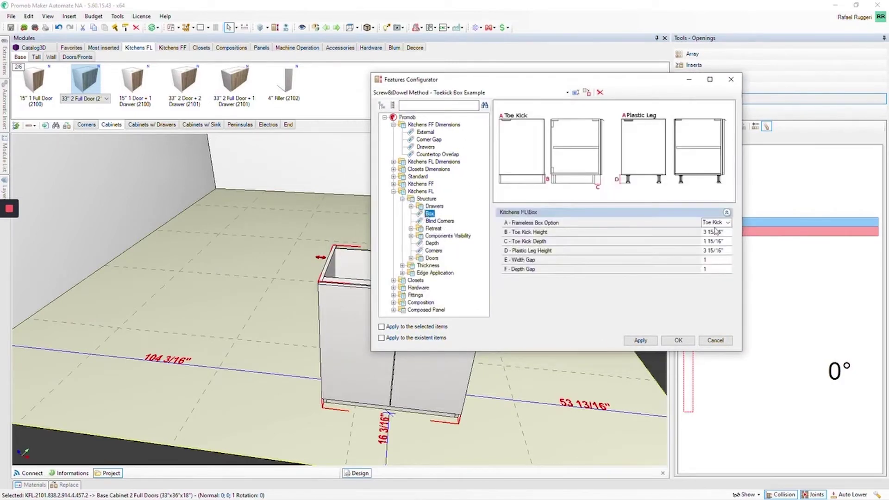
left_click(727, 223)
left_click(725, 240)
left_click(716, 250)
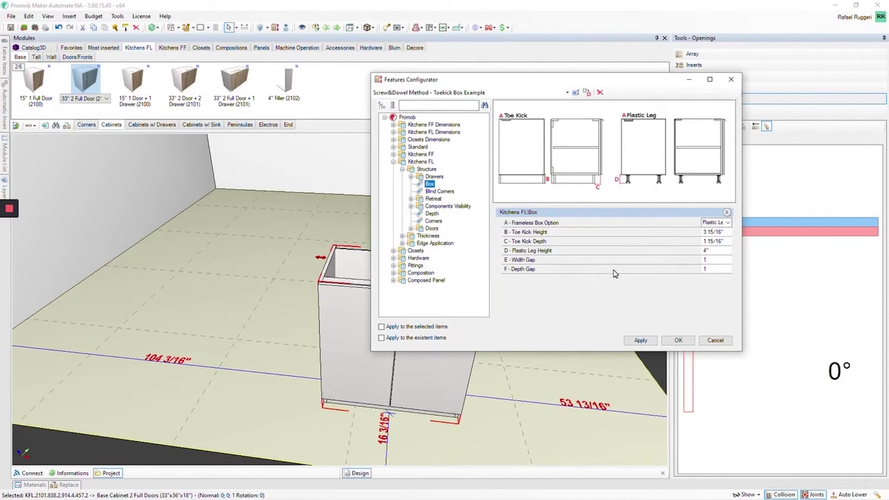
Step: Set Epoxi Drawer runners to No in the Standard settings
left_click(394, 146)
left_click(426, 169)
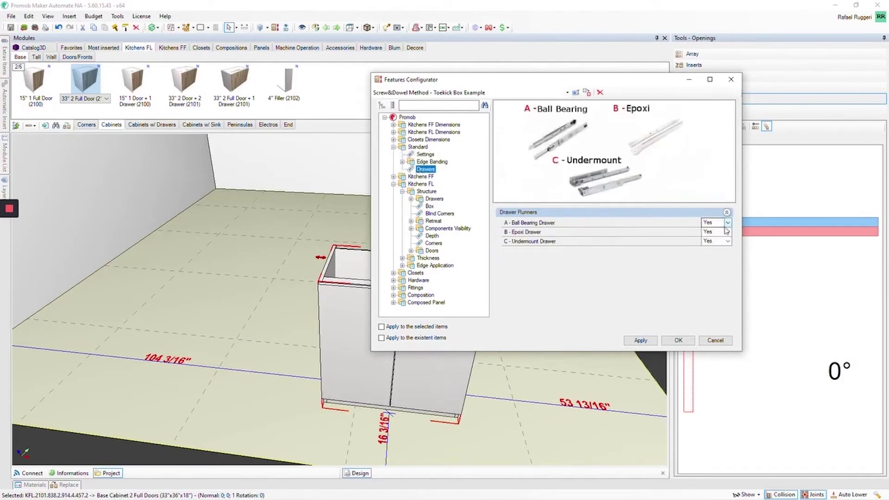
left_click(726, 232)
left_click(712, 250)
left_click_drag(550, 83, 682, 51)
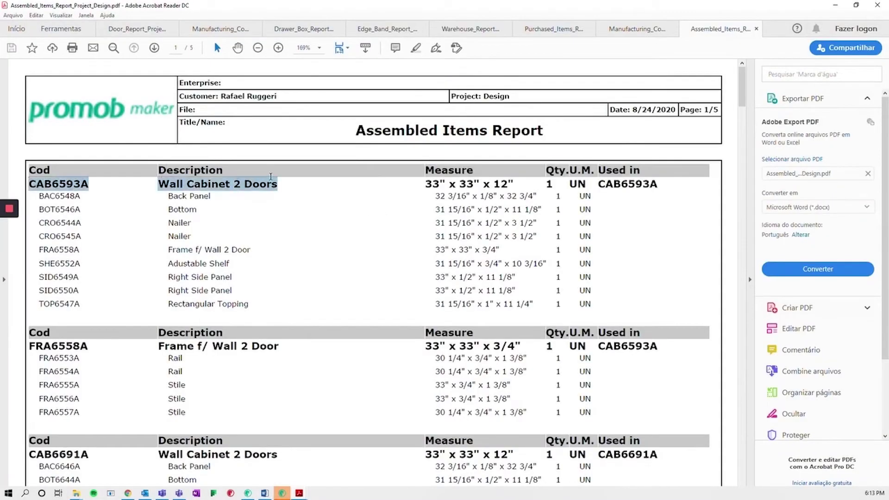
scroll(276, 229, "down", 4)
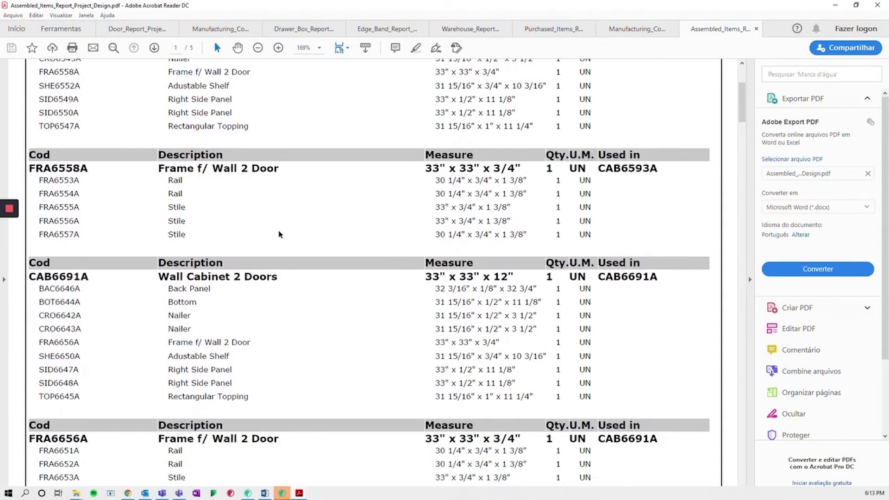
scroll(276, 230, "down", 3)
scroll(276, 230, "down", 2)
scroll(277, 230, "down", 1)
Step: Review the manufacturing component, Purchased Items, Drawer Box and Door PDF reports, then close Acrobat
left_click(637, 29)
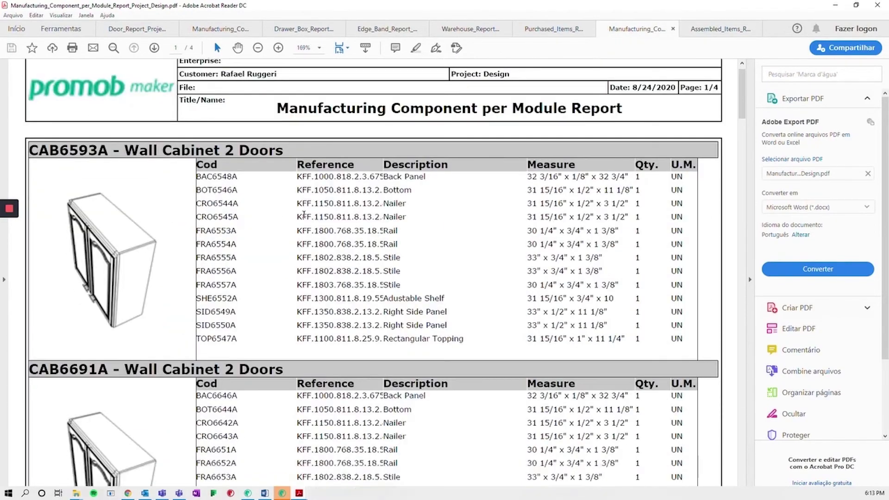
scroll(305, 215, "down", 5)
scroll(305, 214, "down", 5)
scroll(305, 214, "down", 5)
scroll(305, 214, "down", 4)
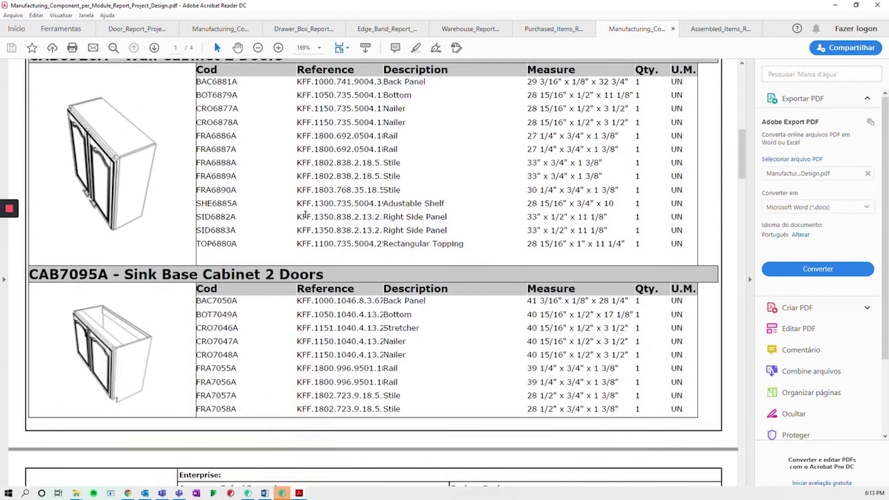
left_click(553, 28)
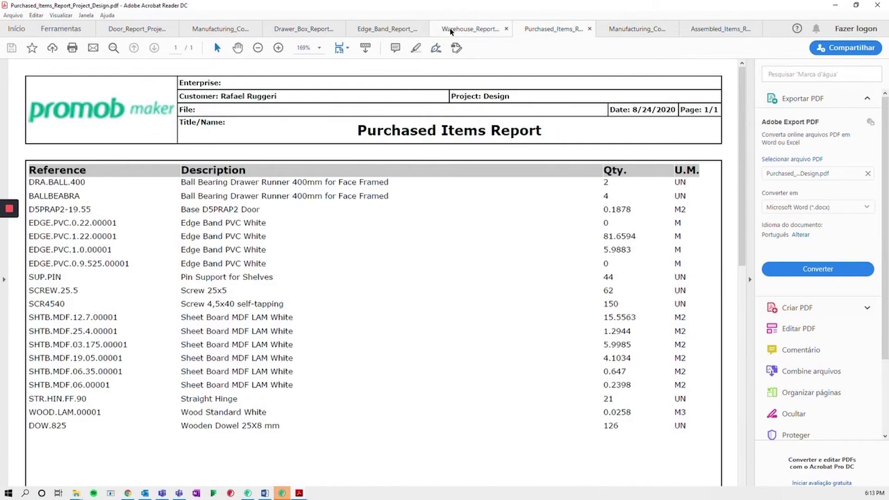
left_click(303, 29)
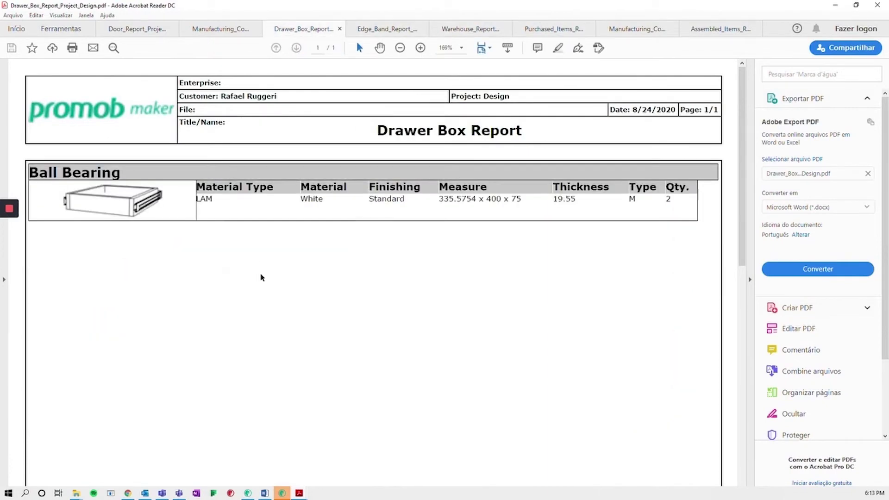
left_click(220, 28)
left_click(145, 31)
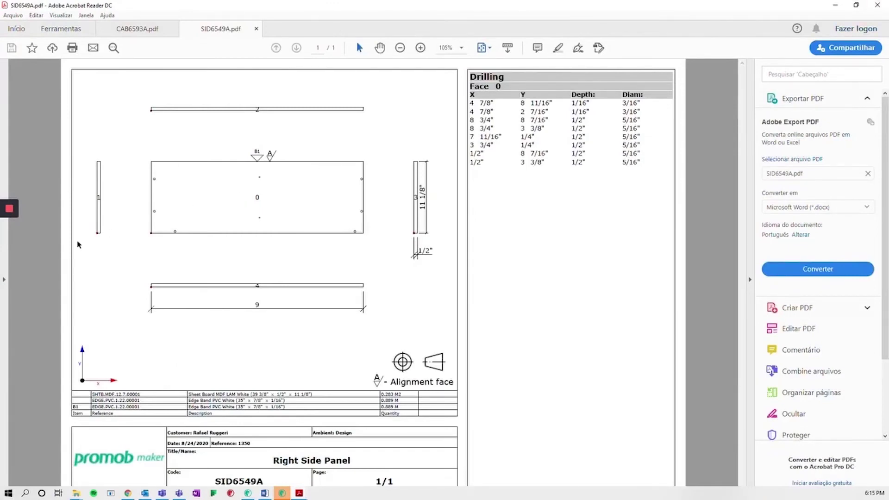
left_click(881, 5)
Step: View the Panel 2 and Panel 3 cut plans and the part label preview
left_click(139, 125)
left_click(170, 164)
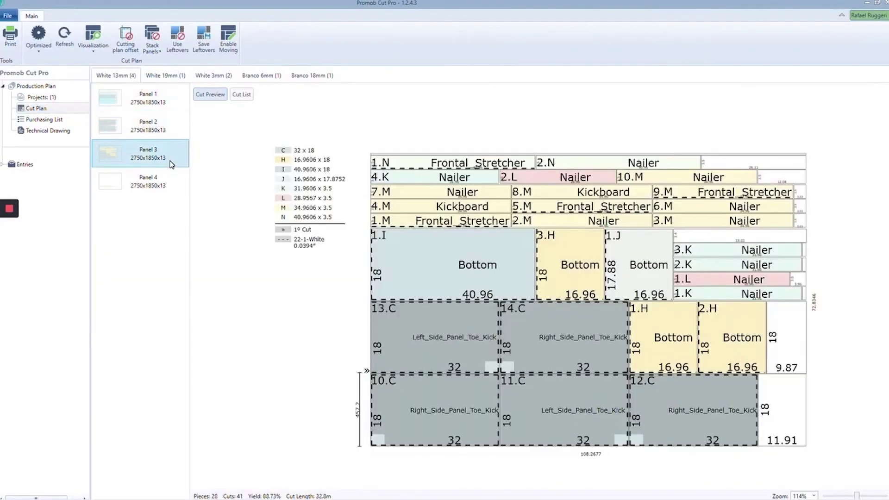
left_click(11, 37)
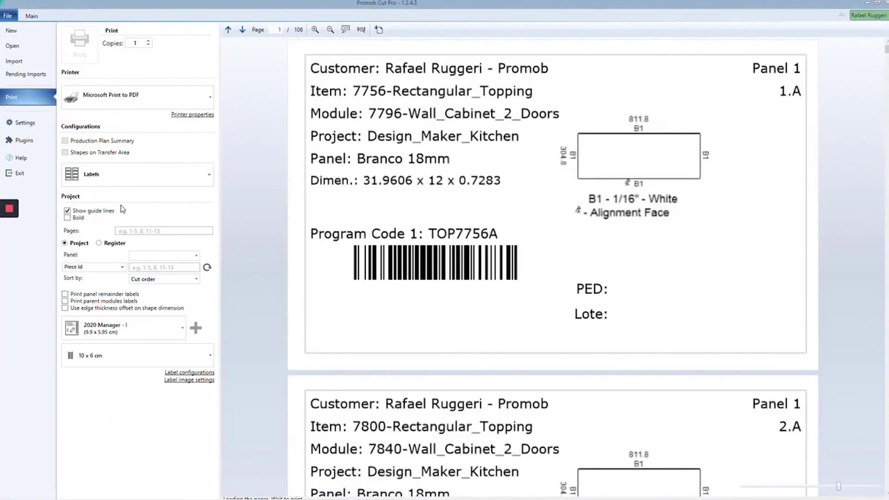
scroll(242, 212, "down", 5)
scroll(242, 213, "down", 5)
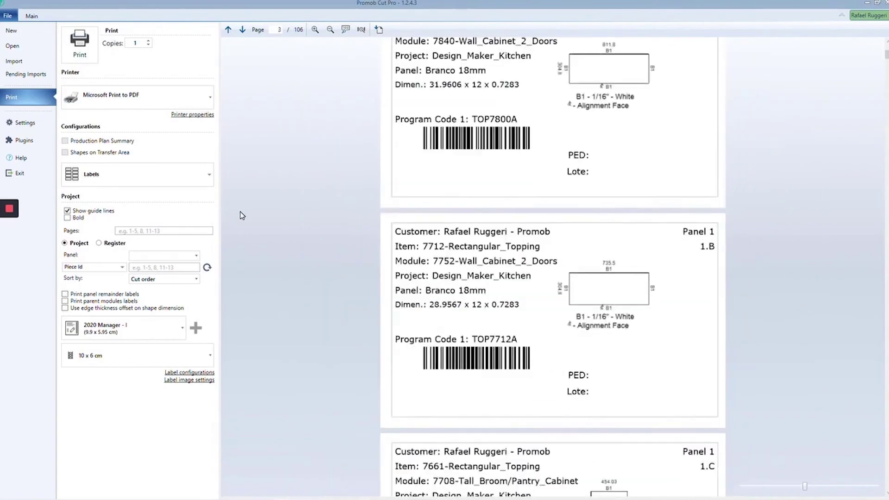
scroll(241, 213, "down", 5)
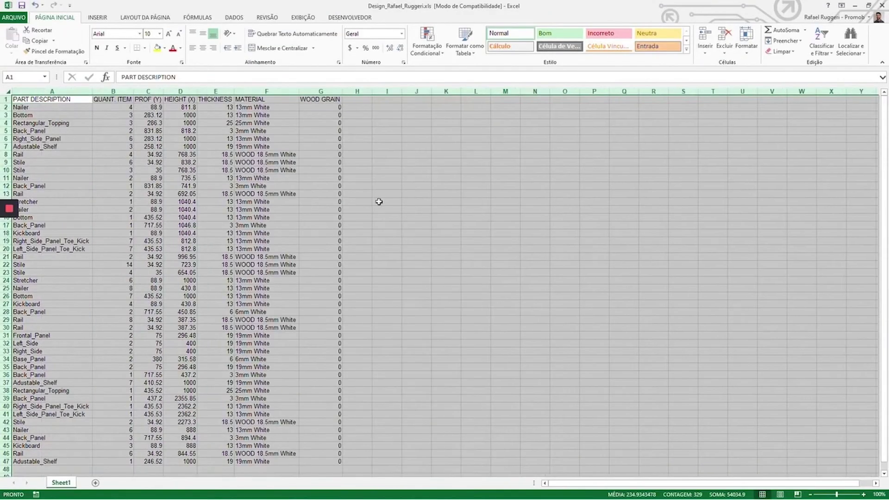
left_click(378, 202)
scroll(395, 212, "down", 2)
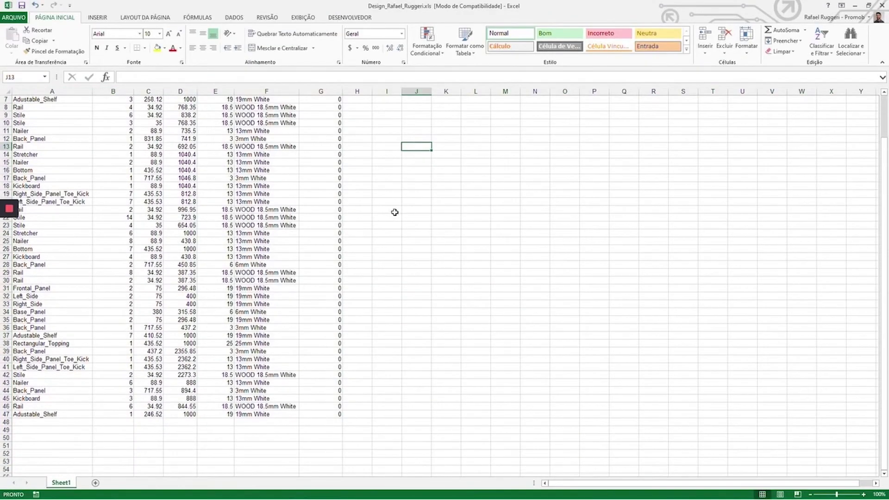
scroll(394, 212, "up", 2)
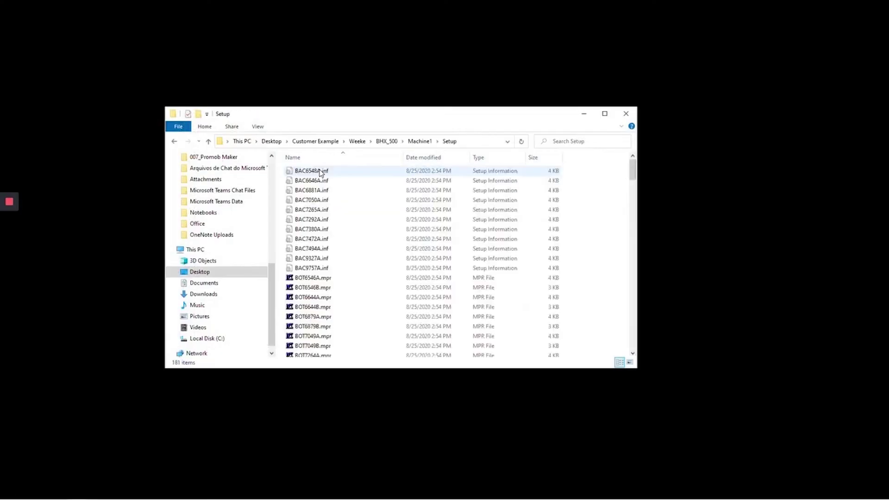
Step: Open and close BOT7291B.mpr and BOT9756B.mpr, then open SID7381A.MPR
double_click(313, 245)
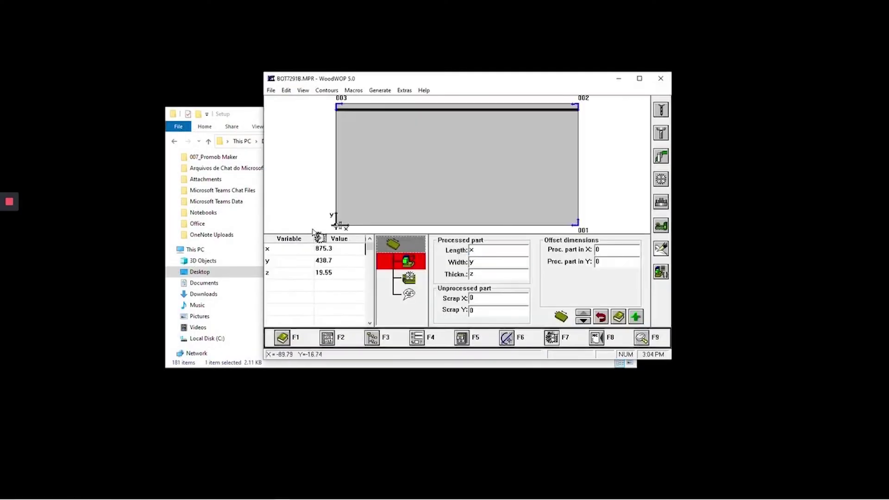
left_click(661, 78)
double_click(313, 274)
left_click(660, 77)
scroll(342, 291, "down", 5)
scroll(342, 292, "down", 5)
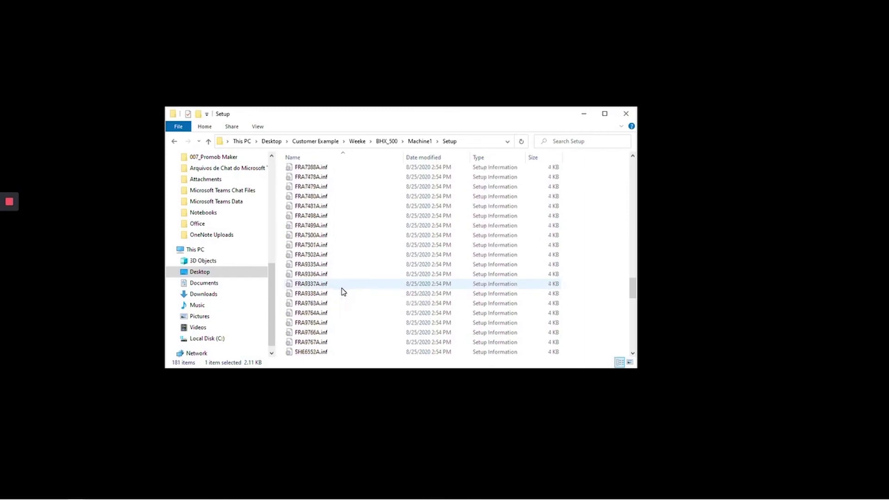
double_click(342, 288)
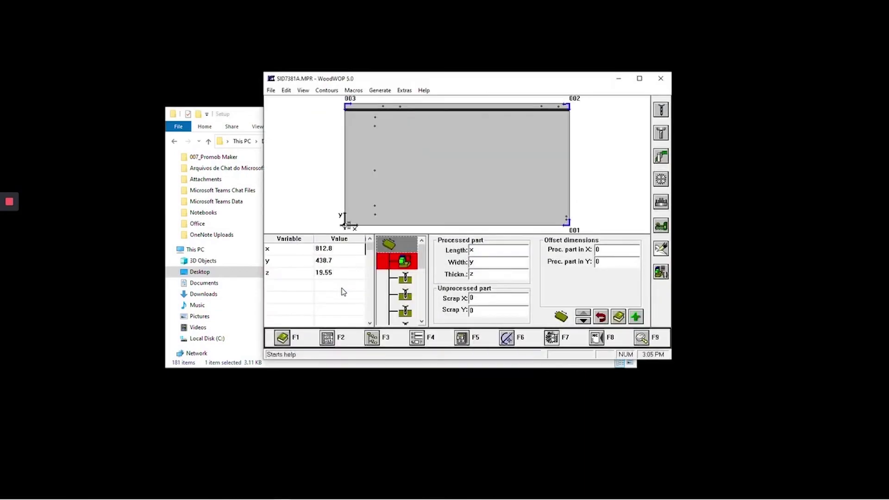